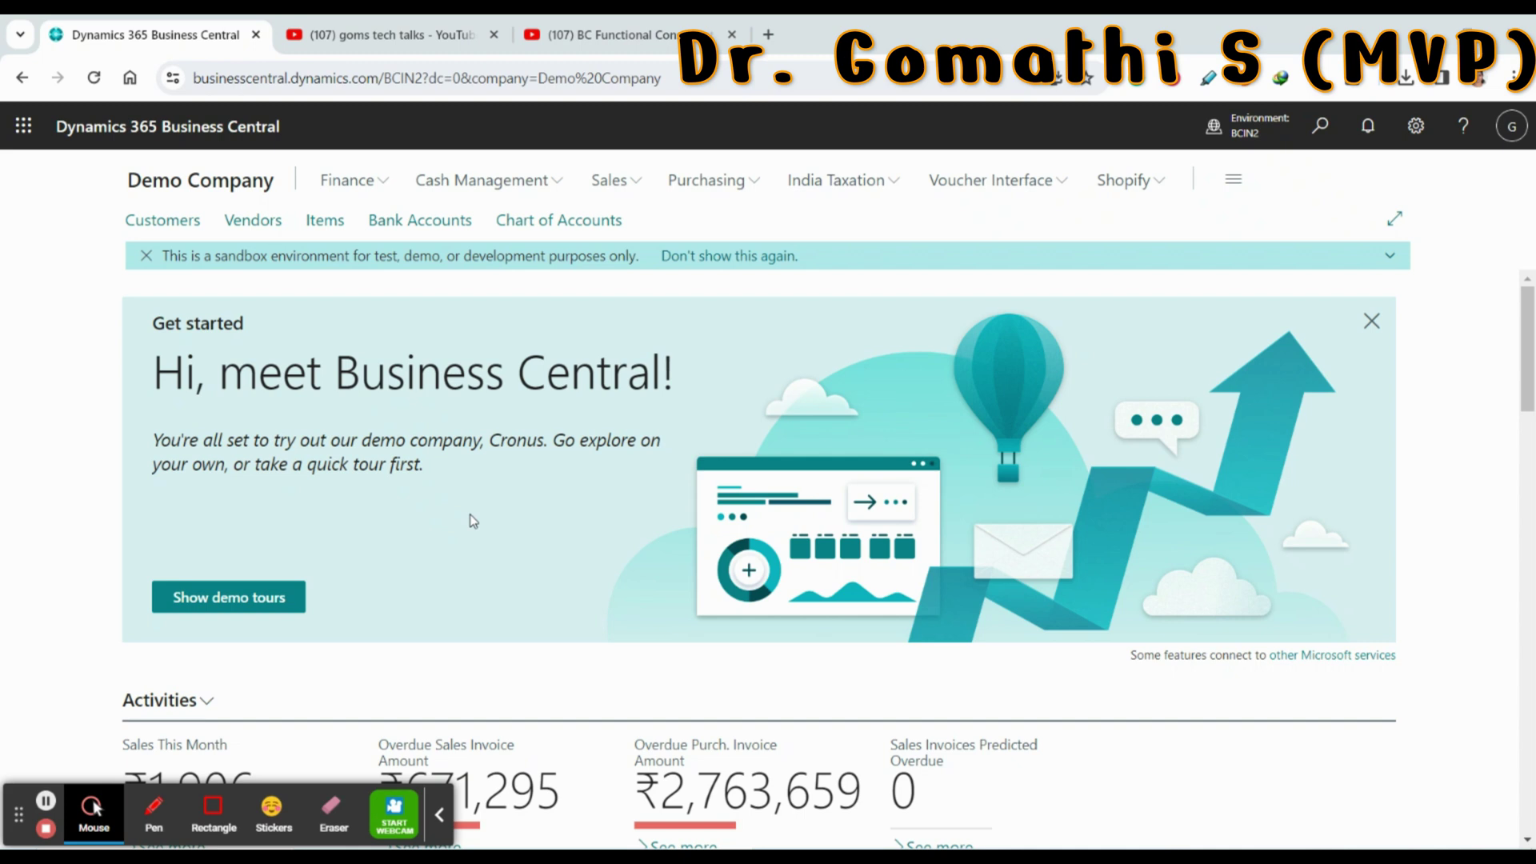
# Switch from the BC Functional Consultant 101 playlist to the goms tech talks Playlists page and browse it.
pyautogui.click(600, 35)
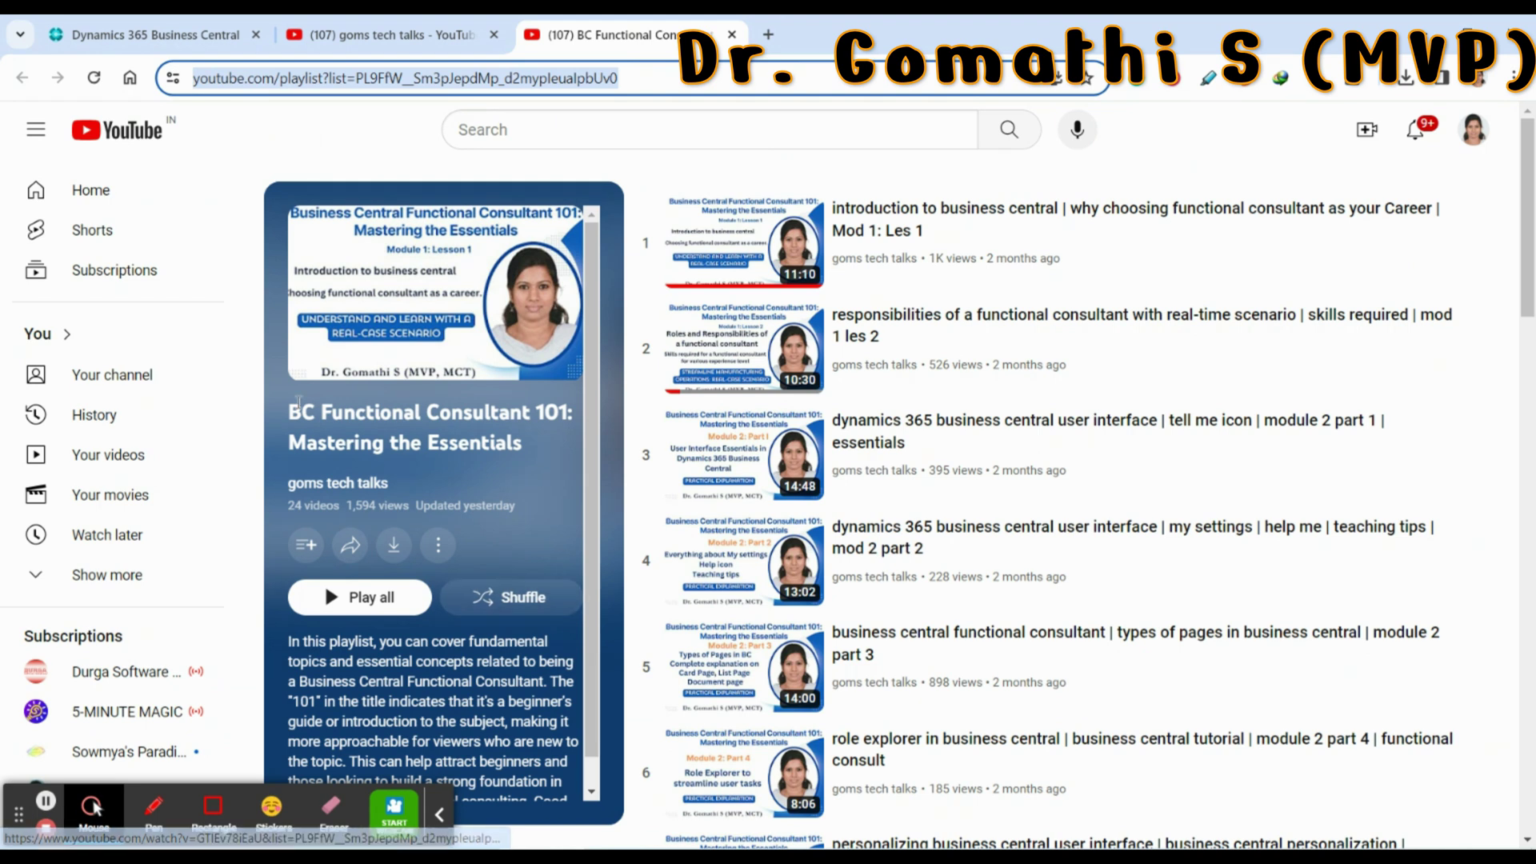
pyautogui.click(372, 24)
pyautogui.scroll(5, 774, 566)
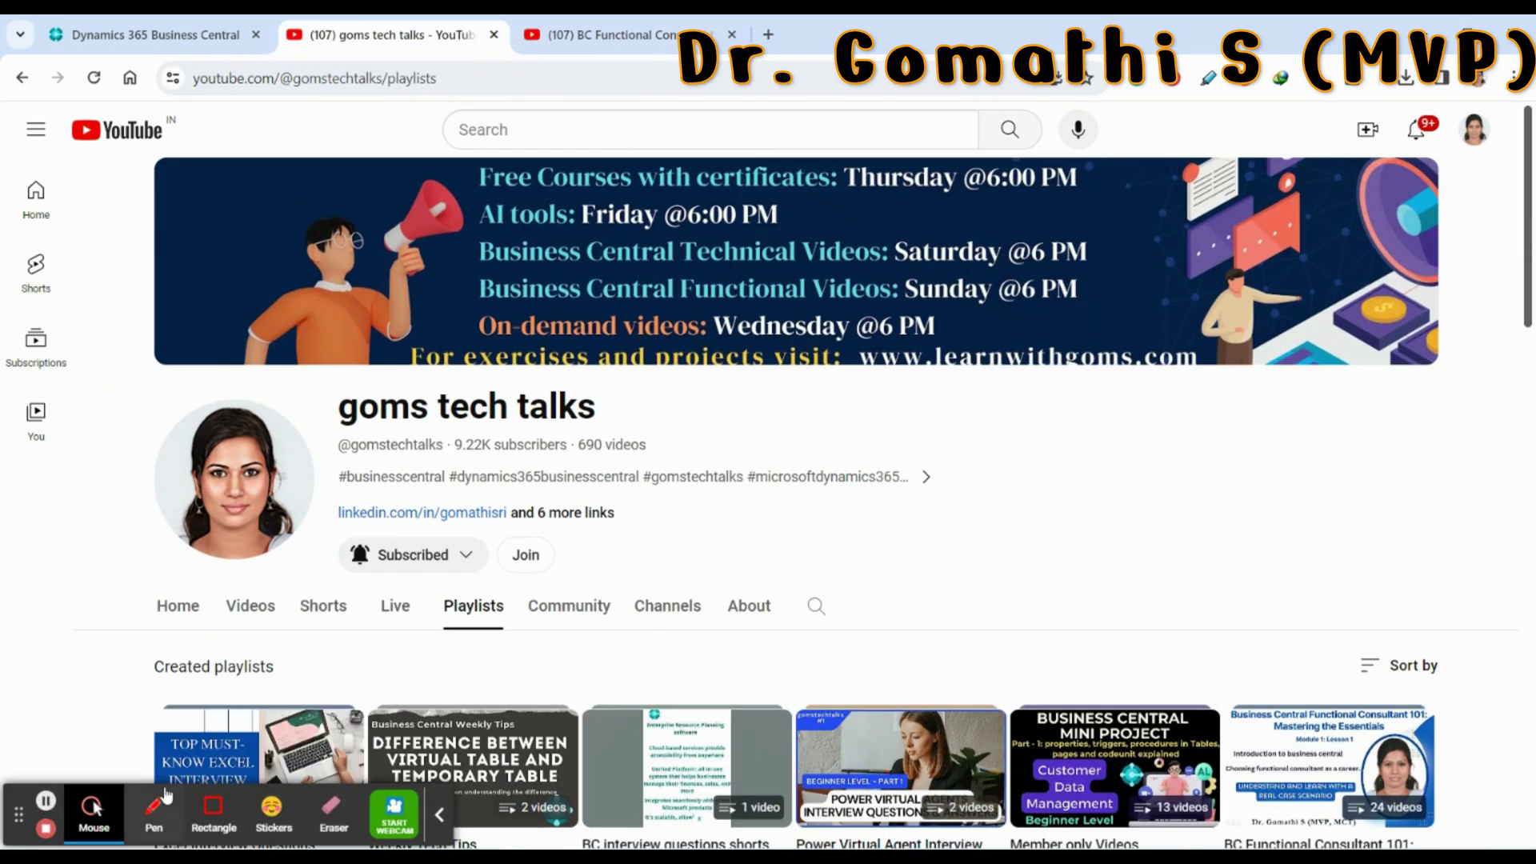
pyautogui.click(154, 812)
pyautogui.moveTo(552, 350); pyautogui.dragTo(372, 484)
pyautogui.moveTo(679, 480)
pyautogui.mouseDown()
pyautogui.moveTo(372, 505)
pyautogui.moveTo(309, 568)
pyautogui.moveTo(516, 512)
pyautogui.mouseUp()
pyautogui.moveTo(704, 463); pyautogui.dragTo(580, 554)
pyautogui.moveTo(597, 480); pyautogui.dragTo(649, 555)
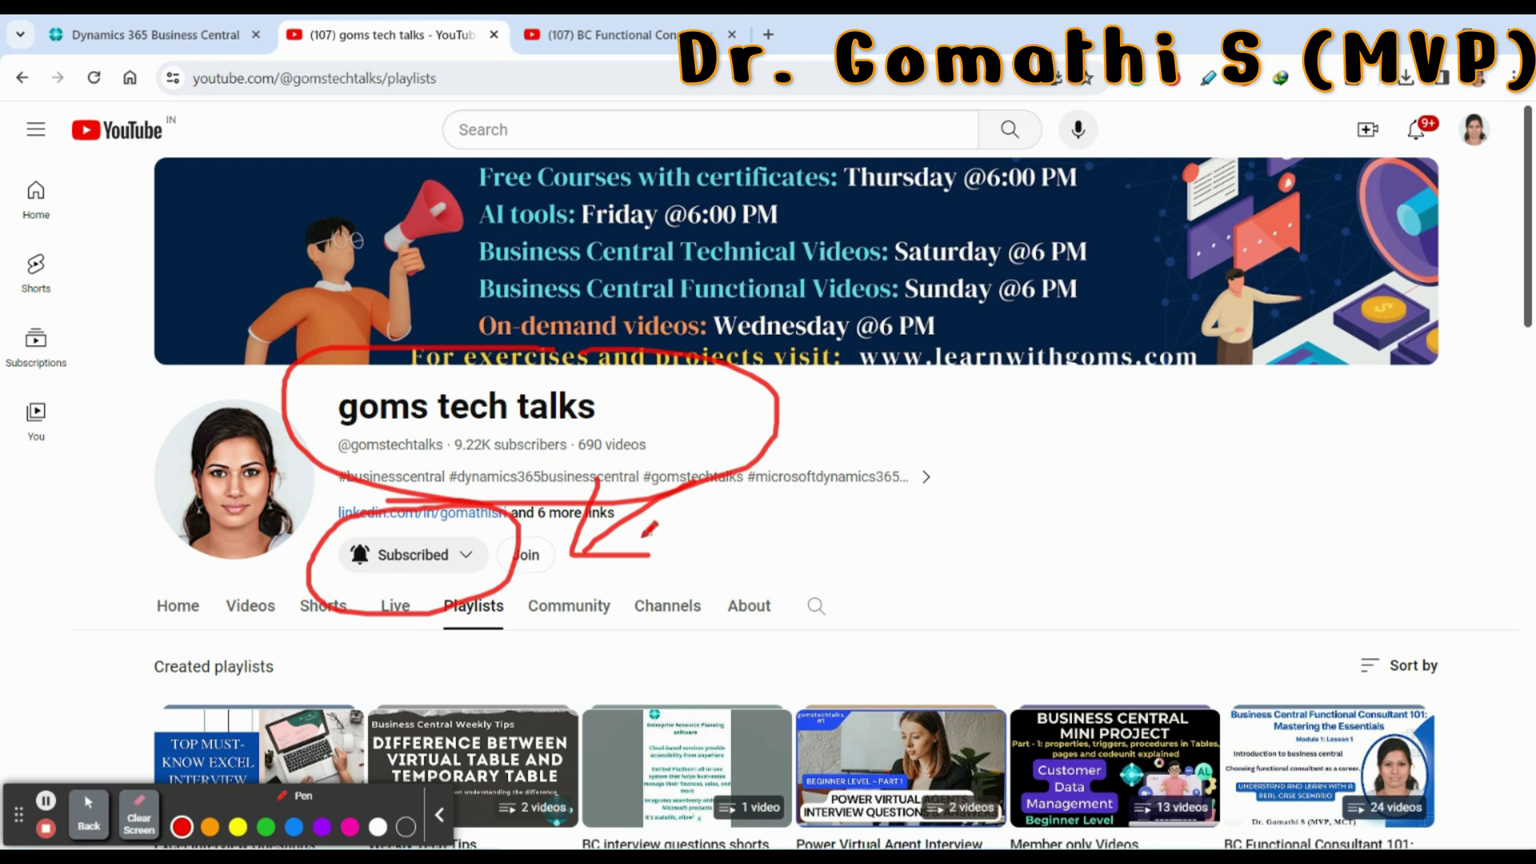
pyautogui.scroll(-3, 809, 638)
pyautogui.scroll(-3, 1222, 626)
pyautogui.scroll(1, 1222, 625)
# Scroll further through the goms tech talks channel's playlists.
pyautogui.moveTo(1376, 293); pyautogui.dragTo(1232, 457)
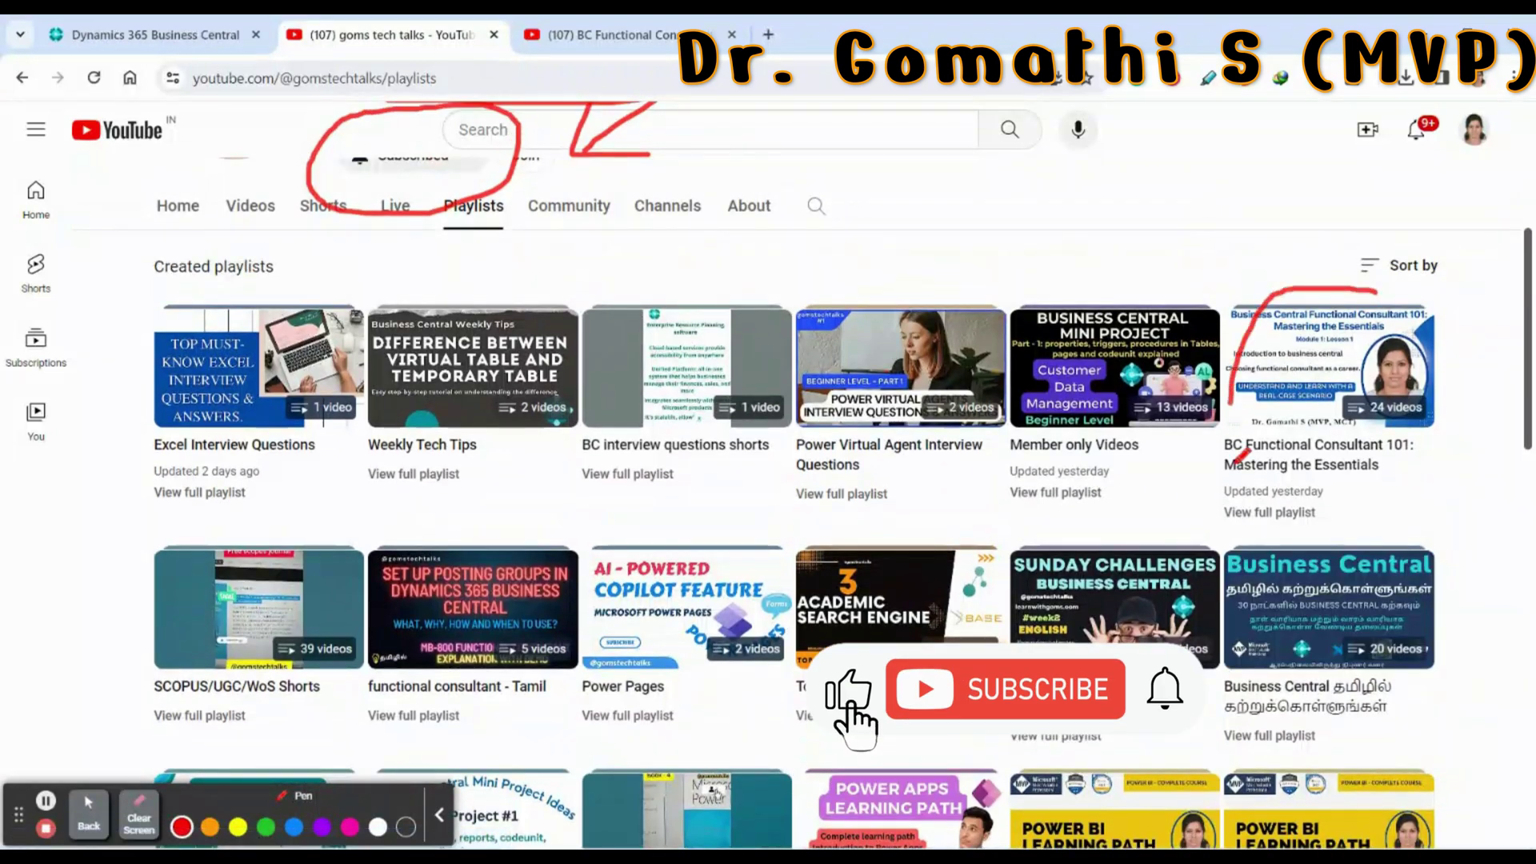
pyautogui.scroll(-5, 1232, 480)
pyautogui.moveTo(356, 332)
pyautogui.mouseDown()
pyautogui.moveTo(320, 336)
pyautogui.moveTo(112, 552)
pyautogui.moveTo(332, 392)
pyautogui.mouseUp()
pyautogui.moveTo(484, 336)
pyautogui.mouseDown()
pyautogui.moveTo(328, 520)
pyautogui.moveTo(468, 292)
pyautogui.mouseUp()
pyautogui.scroll(-7, 1028, 488)
pyautogui.scroll(-2, 720, 320)
pyautogui.moveTo(718, 314)
pyautogui.mouseDown()
pyautogui.moveTo(688, 308)
pyautogui.moveTo(532, 552)
pyautogui.moveTo(736, 313)
pyautogui.mouseUp()
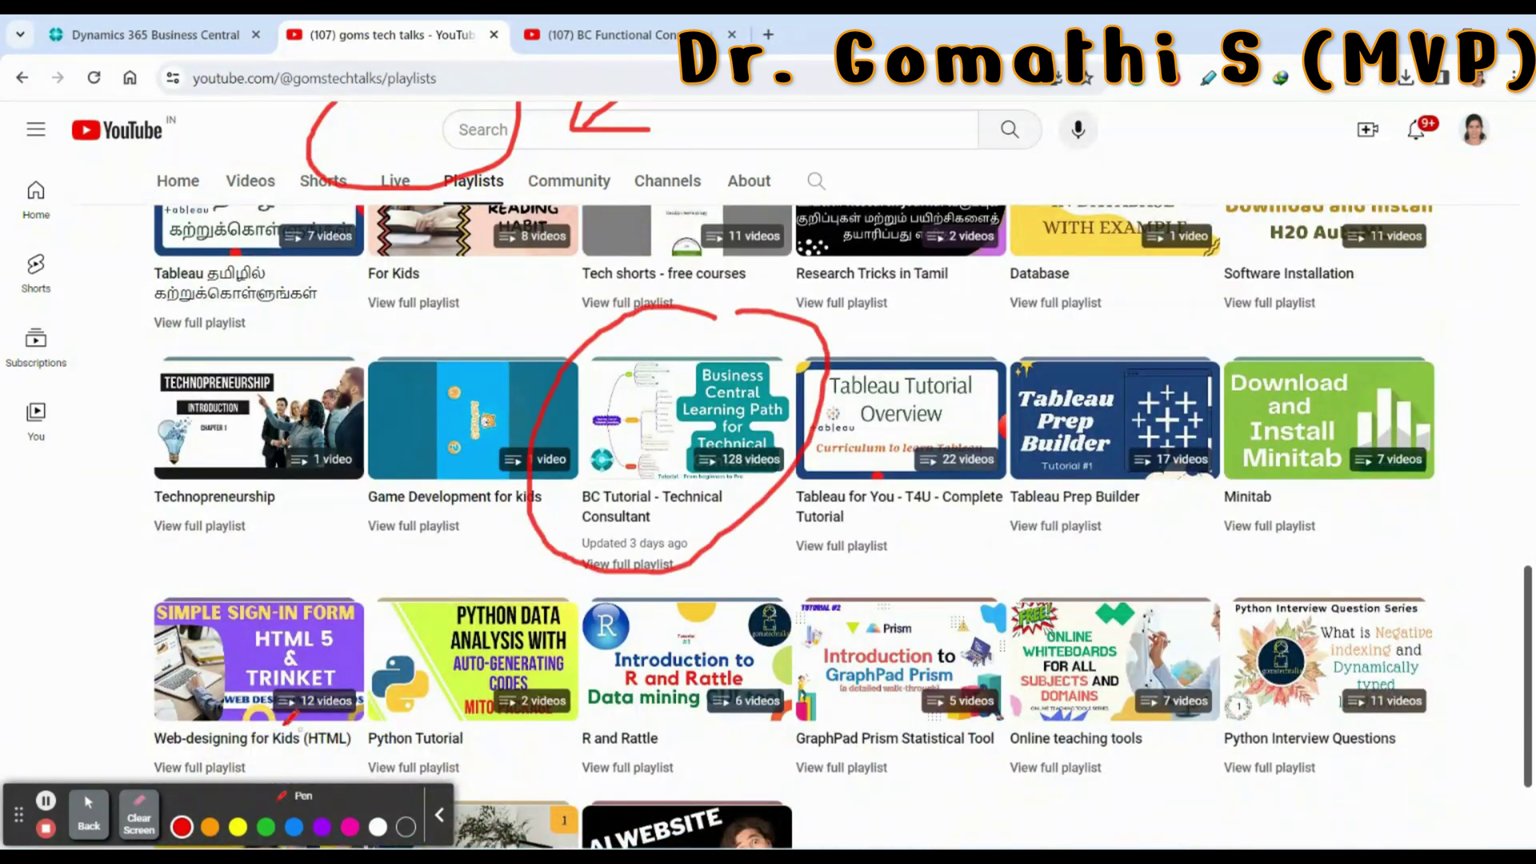
# Return to the BC Functional Consultant 101 playlist, then back to the Business Central home page.
pyautogui.click(139, 816)
pyautogui.scroll(6, 640, 625)
pyautogui.scroll(8, 642, 624)
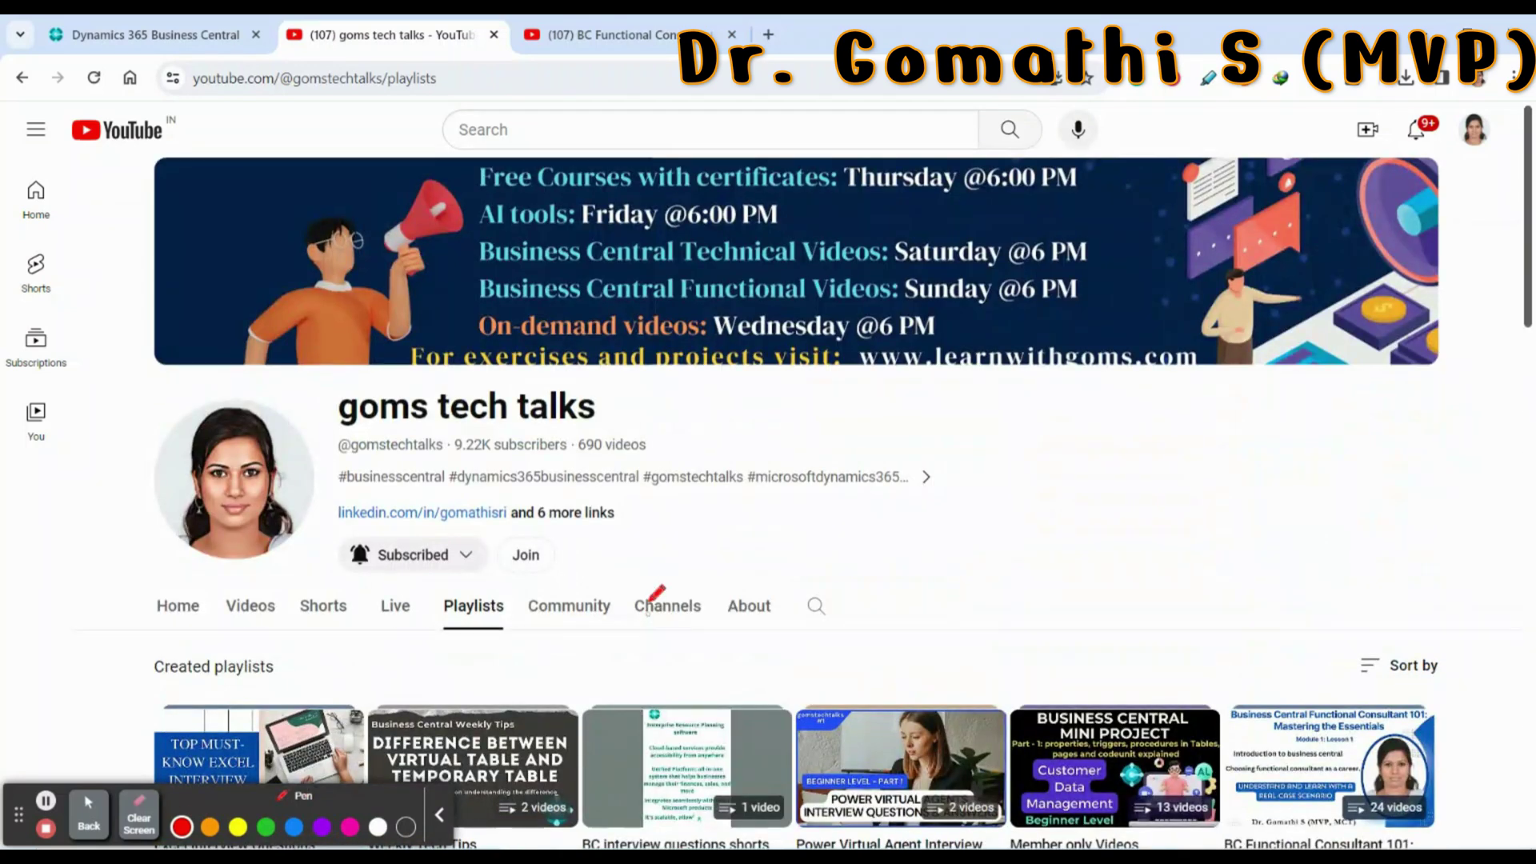
pyautogui.scroll(-3, 976, 512)
pyautogui.click(685, 34)
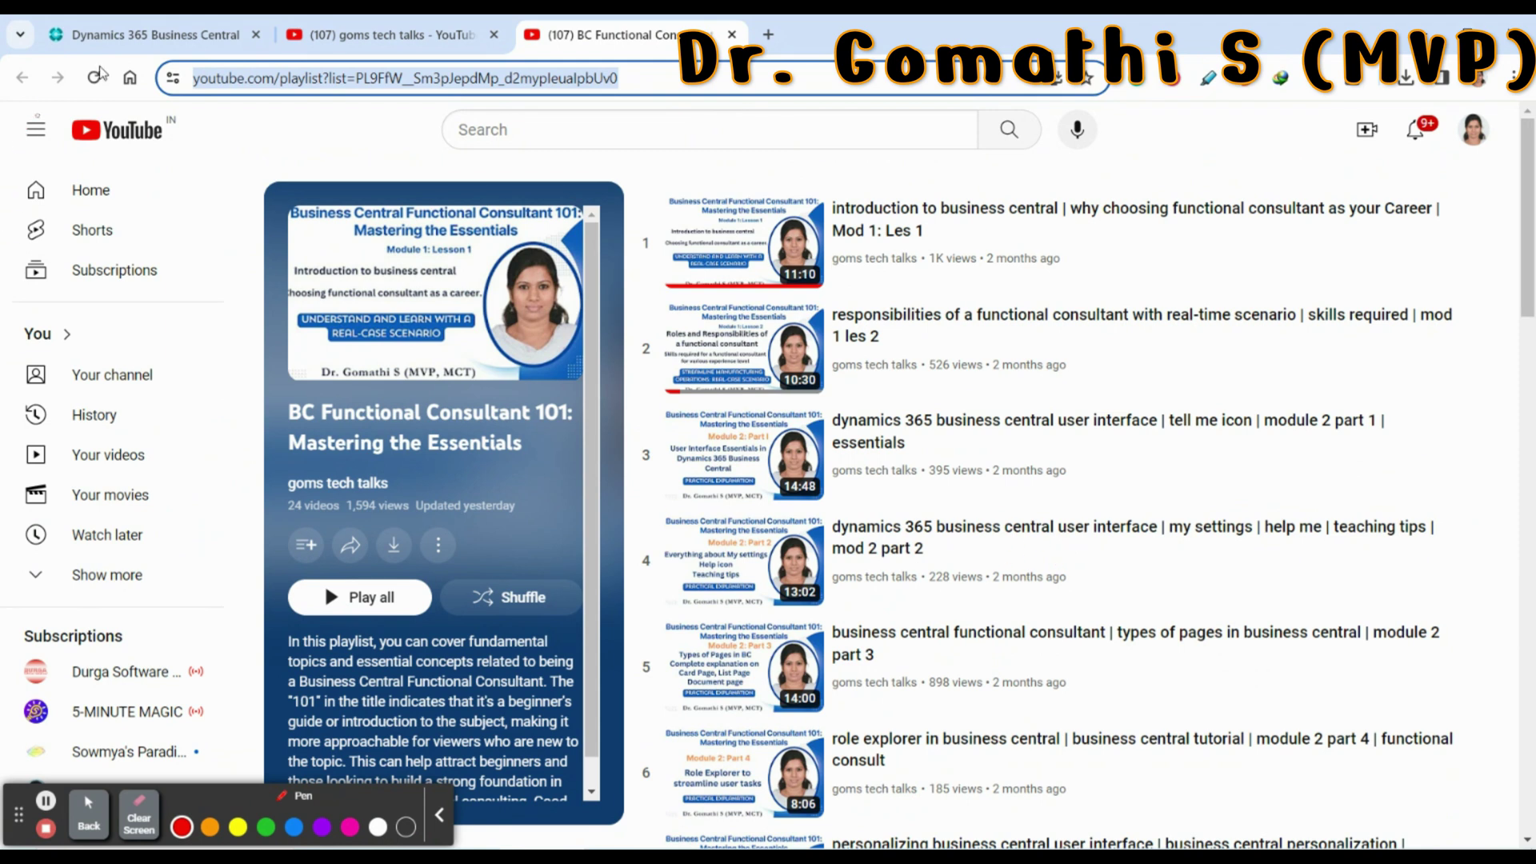
pyautogui.click(140, 36)
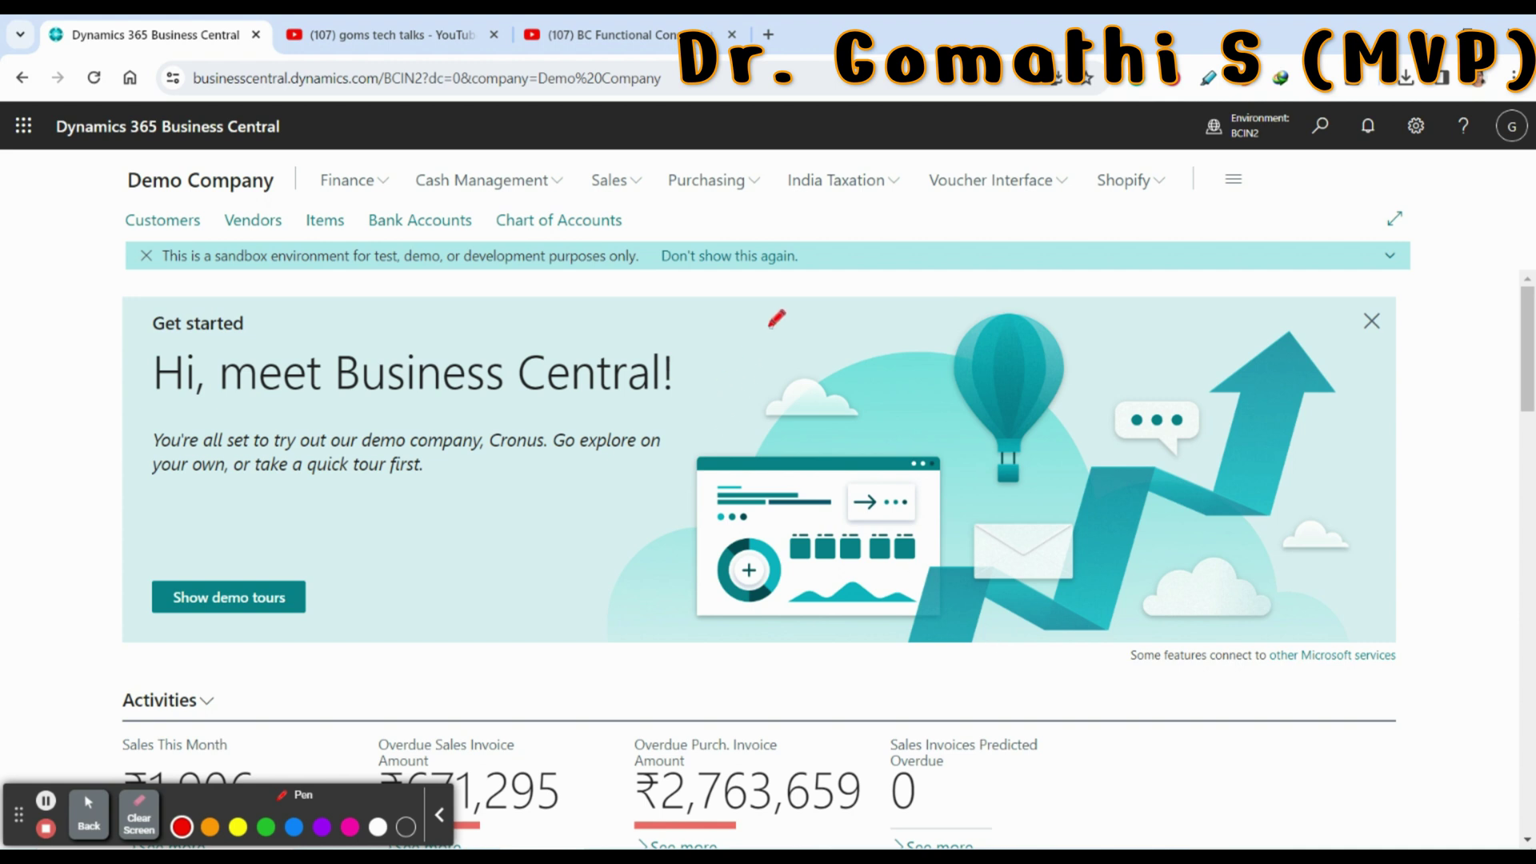
pyautogui.moveTo(814, 284)
pyautogui.mouseDown()
pyautogui.moveTo(794, 330)
pyautogui.moveTo(841, 392)
pyautogui.mouseUp()
pyautogui.moveTo(886, 226); pyautogui.dragTo(872, 401)
pyautogui.moveTo(949, 251); pyautogui.dragTo(1033, 318)
pyautogui.moveTo(992, 416)
pyautogui.mouseDown()
pyautogui.moveTo(989, 481)
pyautogui.moveTo(1114, 462)
pyautogui.moveTo(1120, 488)
pyautogui.mouseUp()
pyautogui.moveTo(1143, 416); pyautogui.dragTo(1152, 486)
pyautogui.moveTo(1132, 449); pyautogui.dragTo(1193, 439)
pyautogui.moveTo(1004, 567)
pyautogui.mouseDown()
pyautogui.moveTo(1064, 560)
pyautogui.moveTo(1152, 624)
pyautogui.moveTo(1200, 596)
pyautogui.moveTo(1200, 616)
pyautogui.mouseUp()
pyautogui.moveTo(1236, 624); pyautogui.dragTo(1261, 552)
pyautogui.moveTo(1129, 728)
pyautogui.mouseDown()
pyautogui.moveTo(1137, 784)
pyautogui.moveTo(1174, 800)
pyautogui.mouseUp()
pyautogui.moveTo(1161, 764)
pyautogui.mouseDown()
pyautogui.moveTo(1268, 759)
pyautogui.moveTo(1332, 729)
pyautogui.mouseUp()
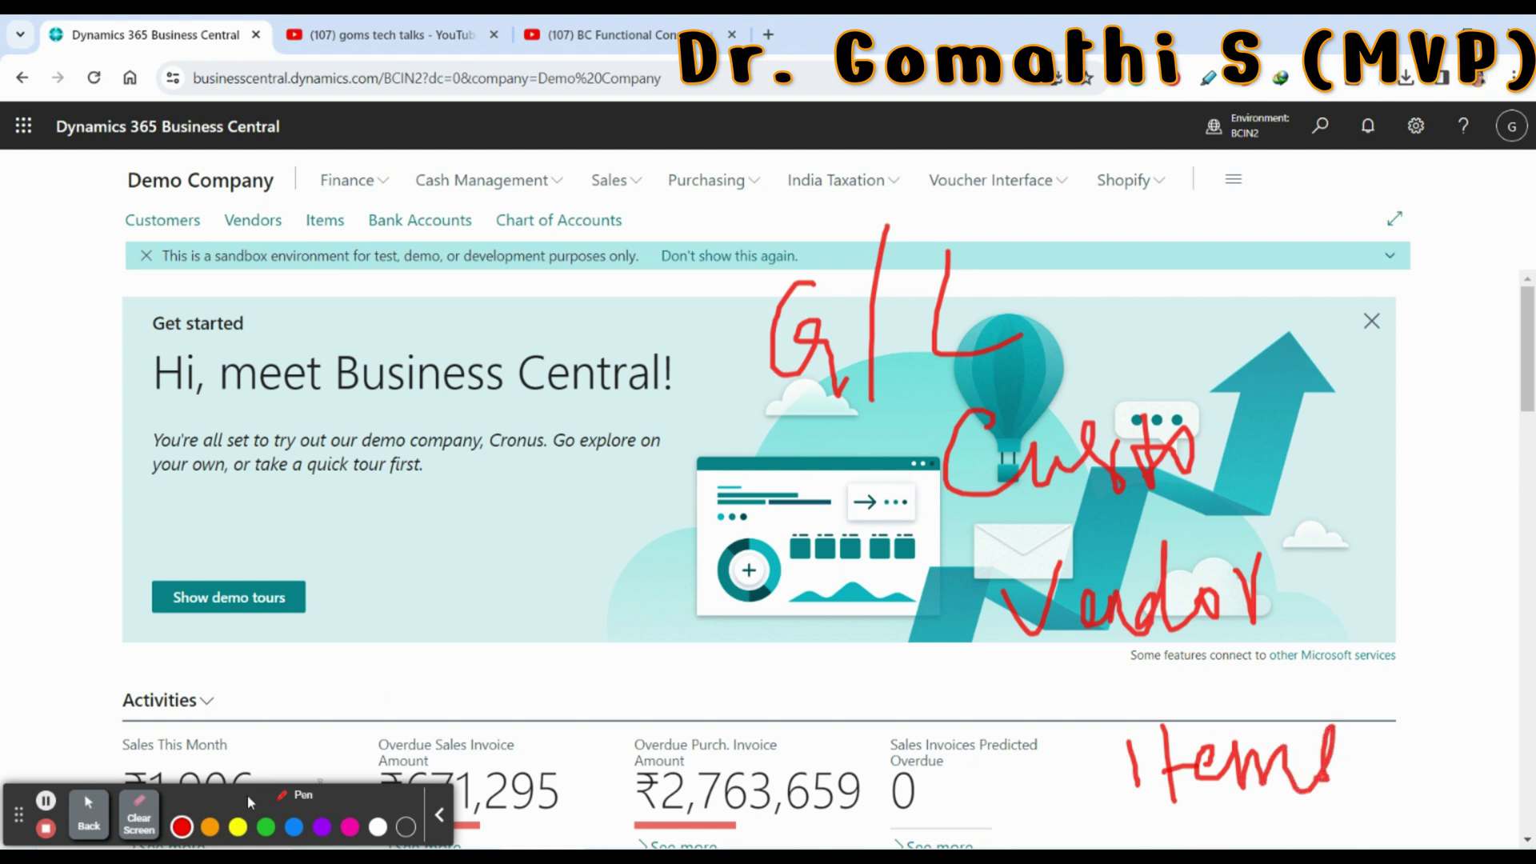
pyautogui.click(148, 825)
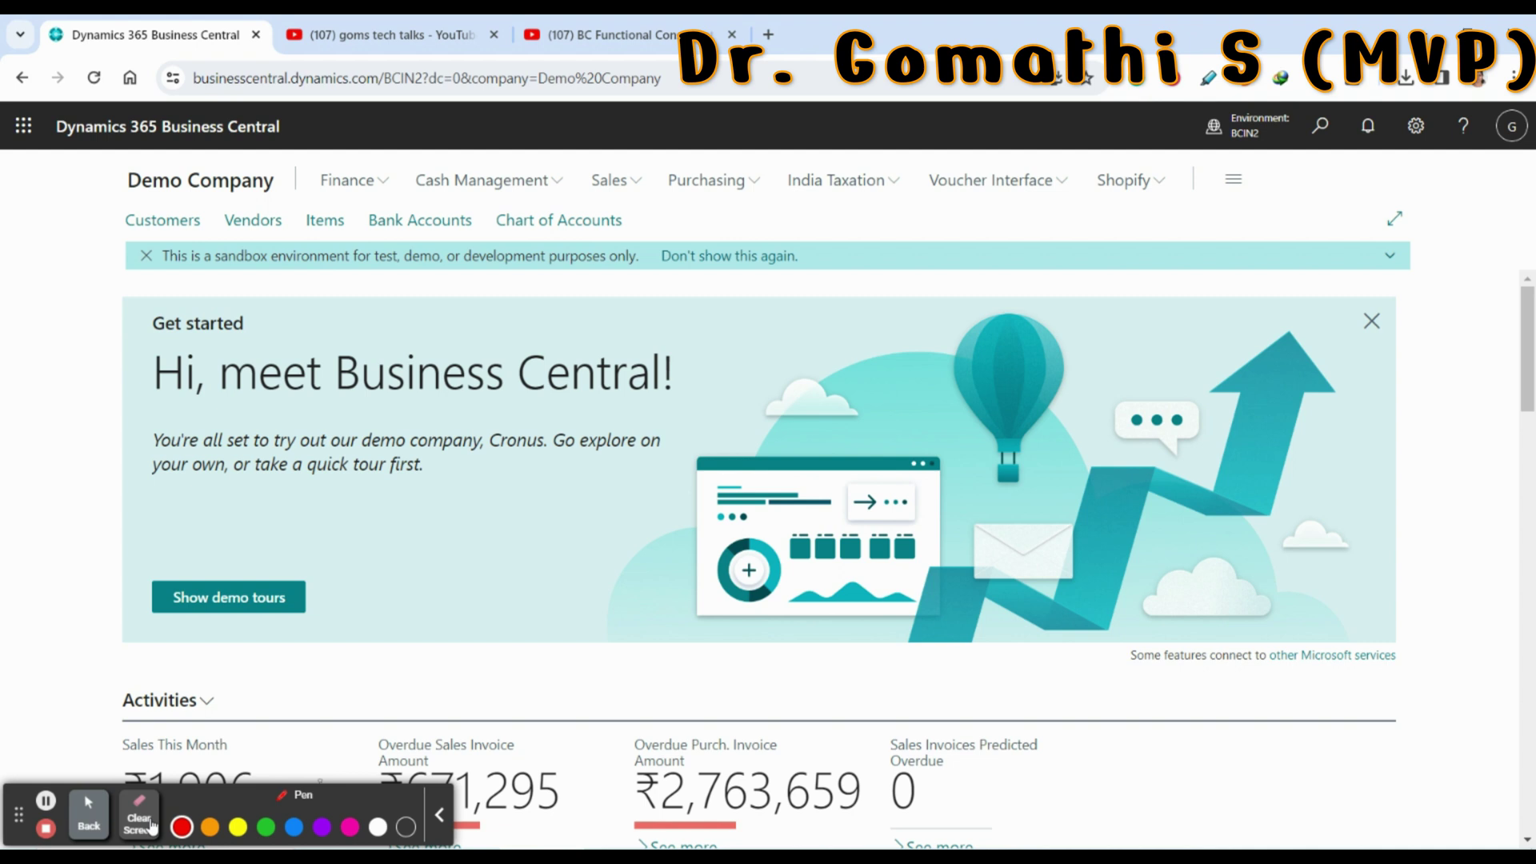
pyautogui.moveTo(796, 450)
pyautogui.mouseDown()
pyautogui.moveTo(847, 400)
pyautogui.moveTo(901, 404)
pyautogui.moveTo(968, 352)
pyautogui.moveTo(1005, 389)
pyautogui.moveTo(1102, 360)
pyautogui.moveTo(1132, 420)
pyautogui.moveTo(1090, 465)
pyautogui.mouseUp()
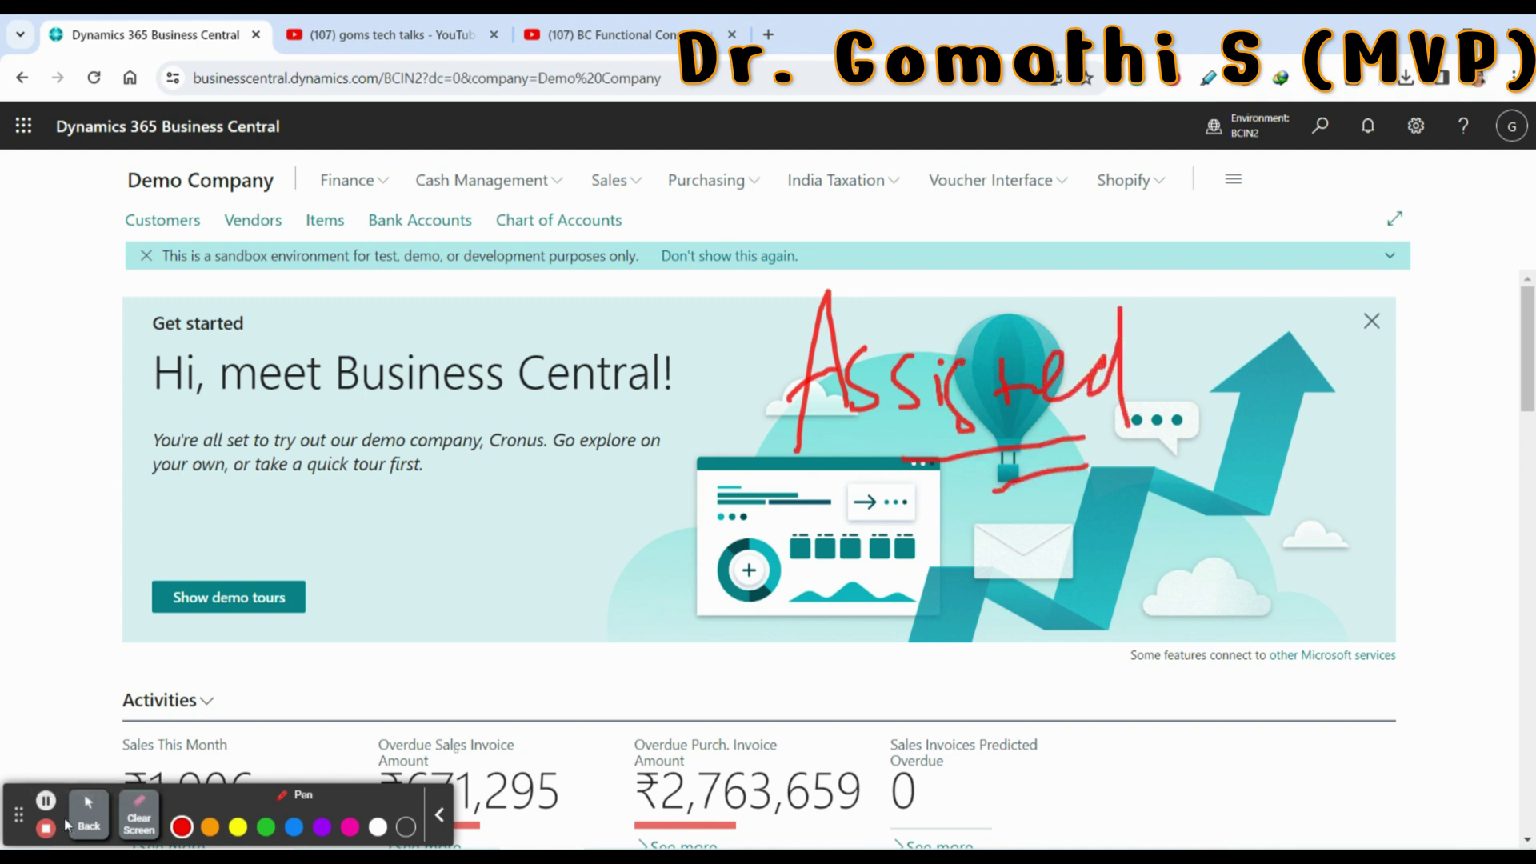
pyautogui.click(139, 817)
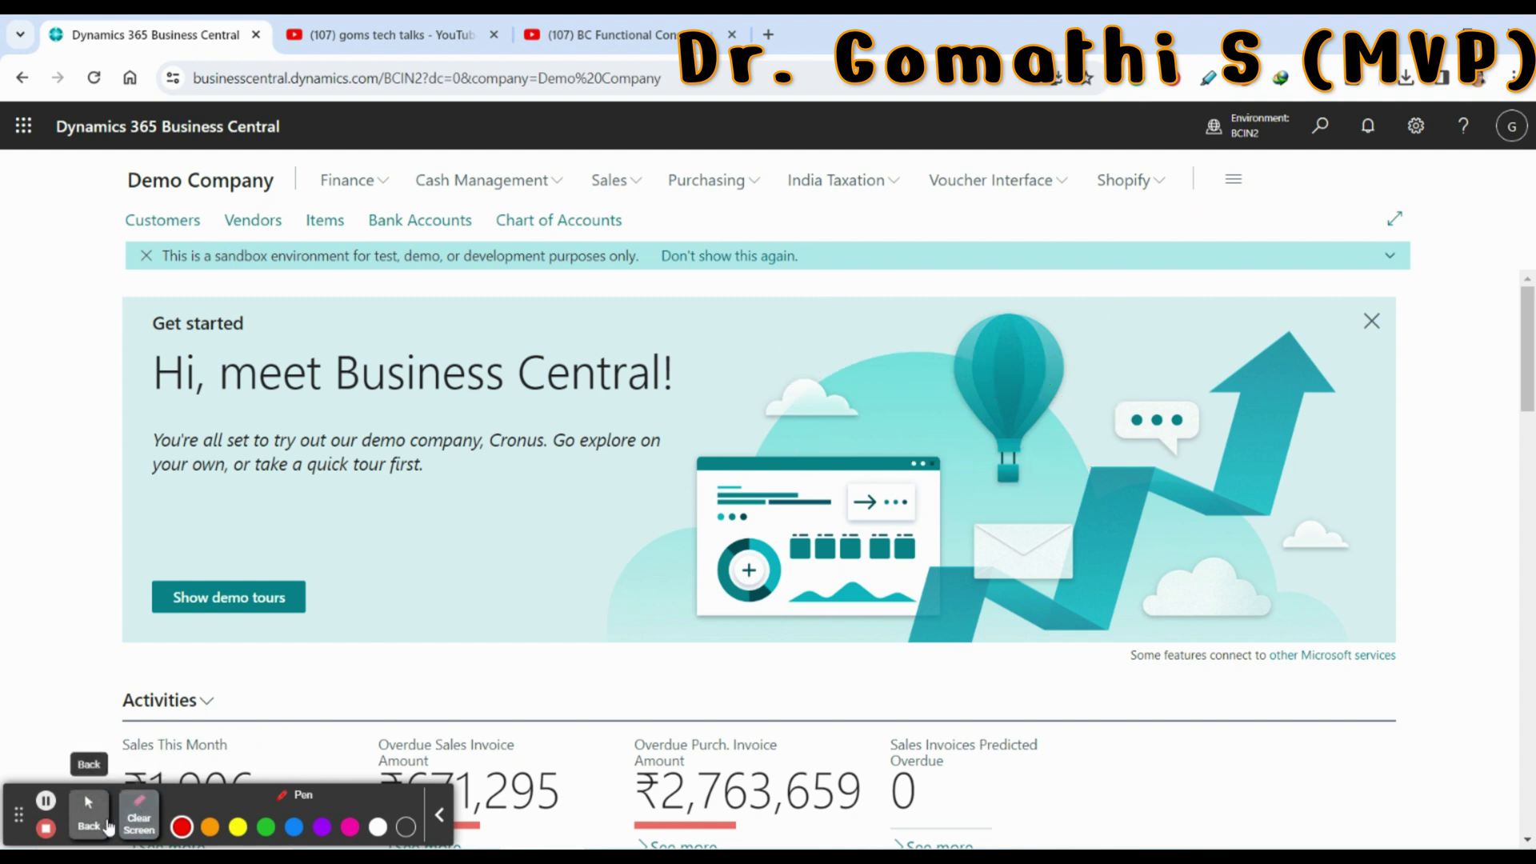
pyautogui.click(103, 813)
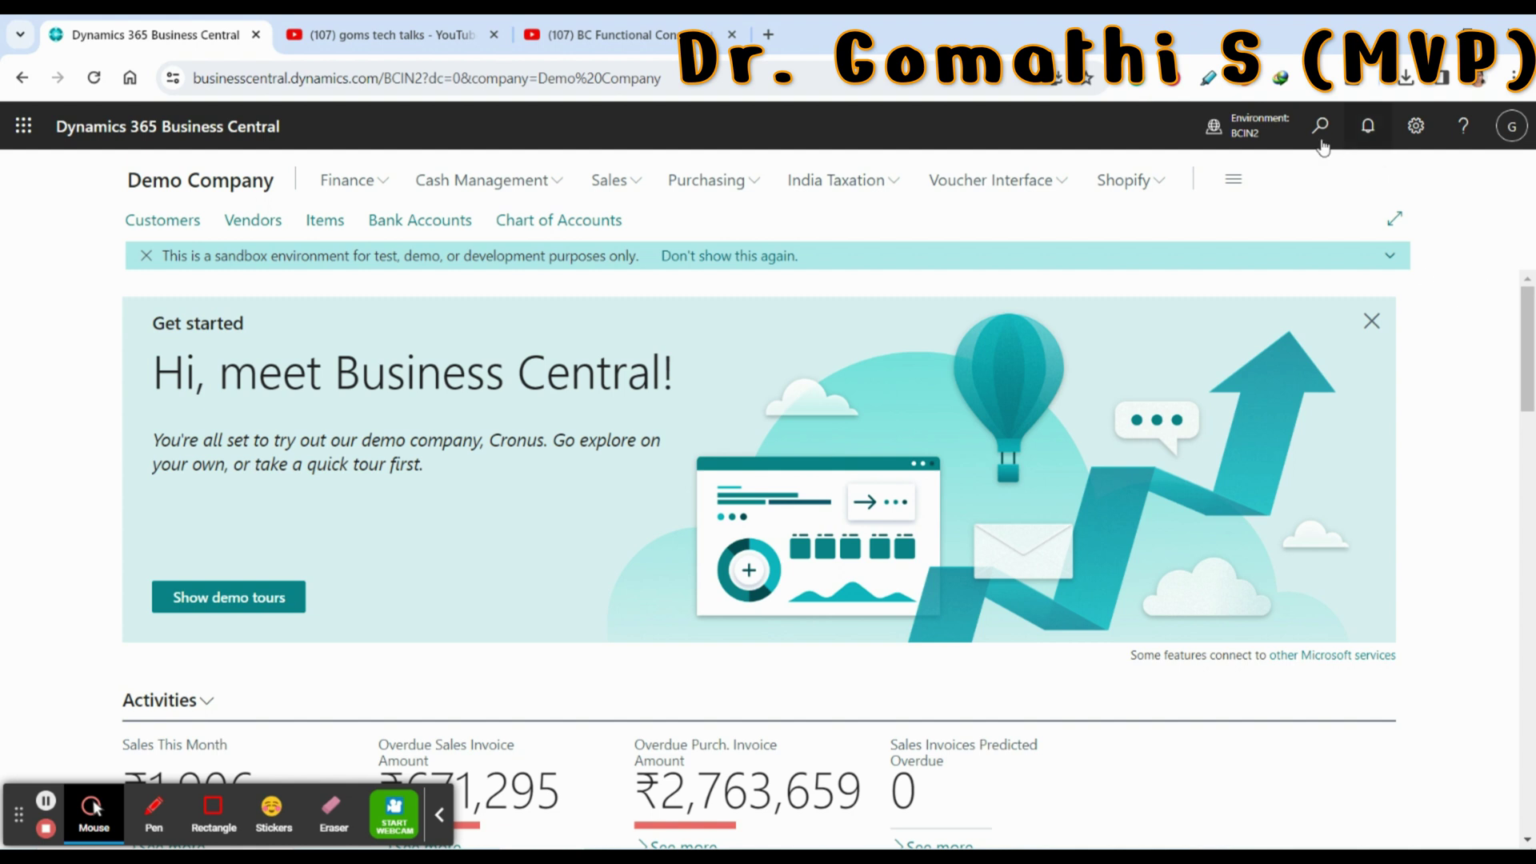
# Close the browser's bookmarks side panel.
pyautogui.click(153, 810)
pyautogui.moveTo(1344, 104)
pyautogui.mouseDown()
pyautogui.moveTo(1313, 102)
pyautogui.moveTo(1385, 144)
pyautogui.mouseUp()
pyautogui.click(1441, 78)
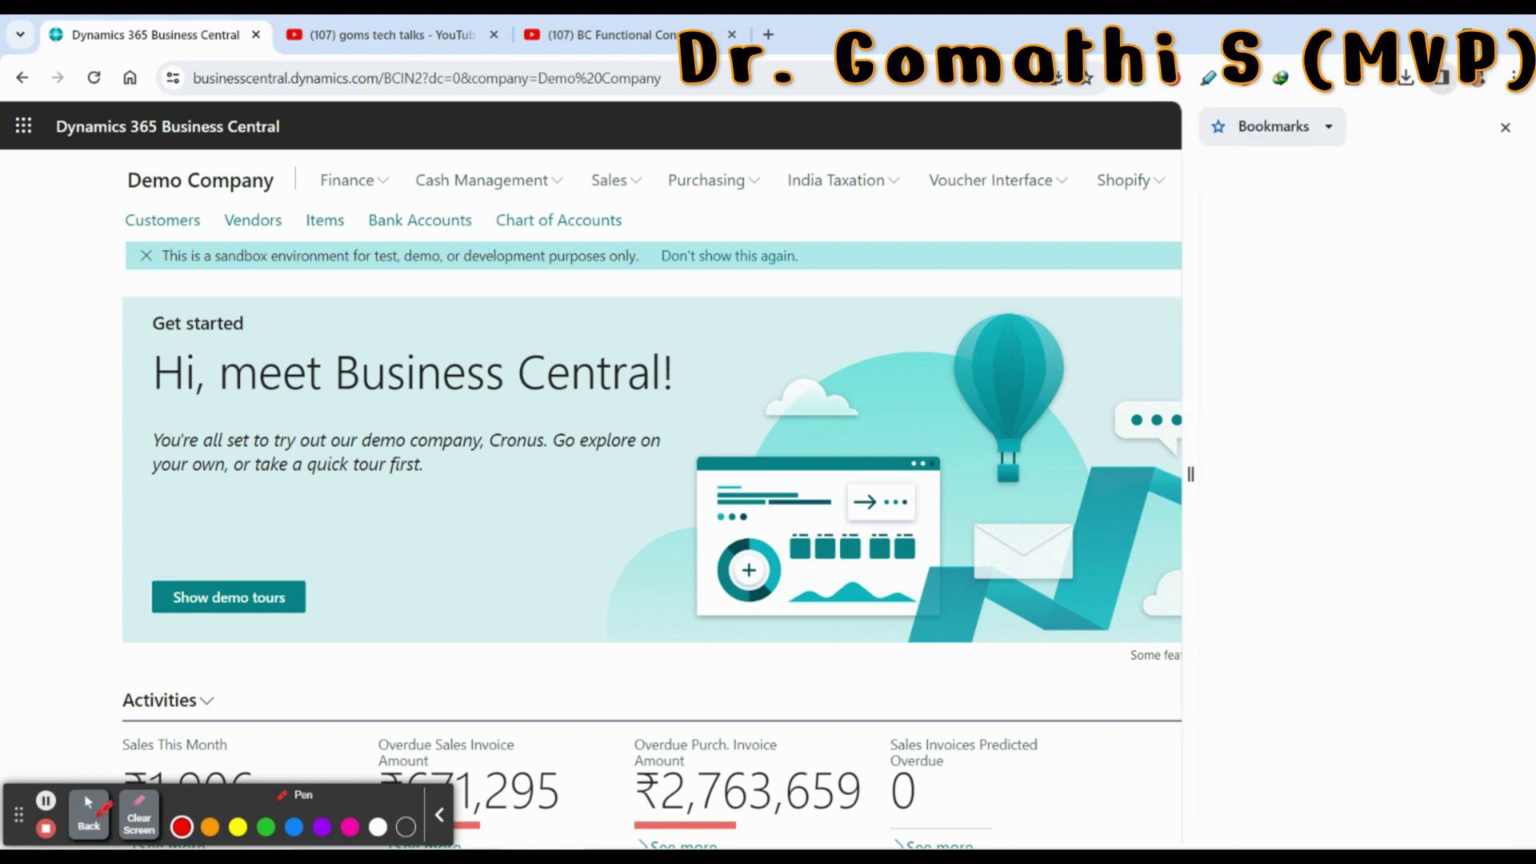
pyautogui.click(1506, 128)
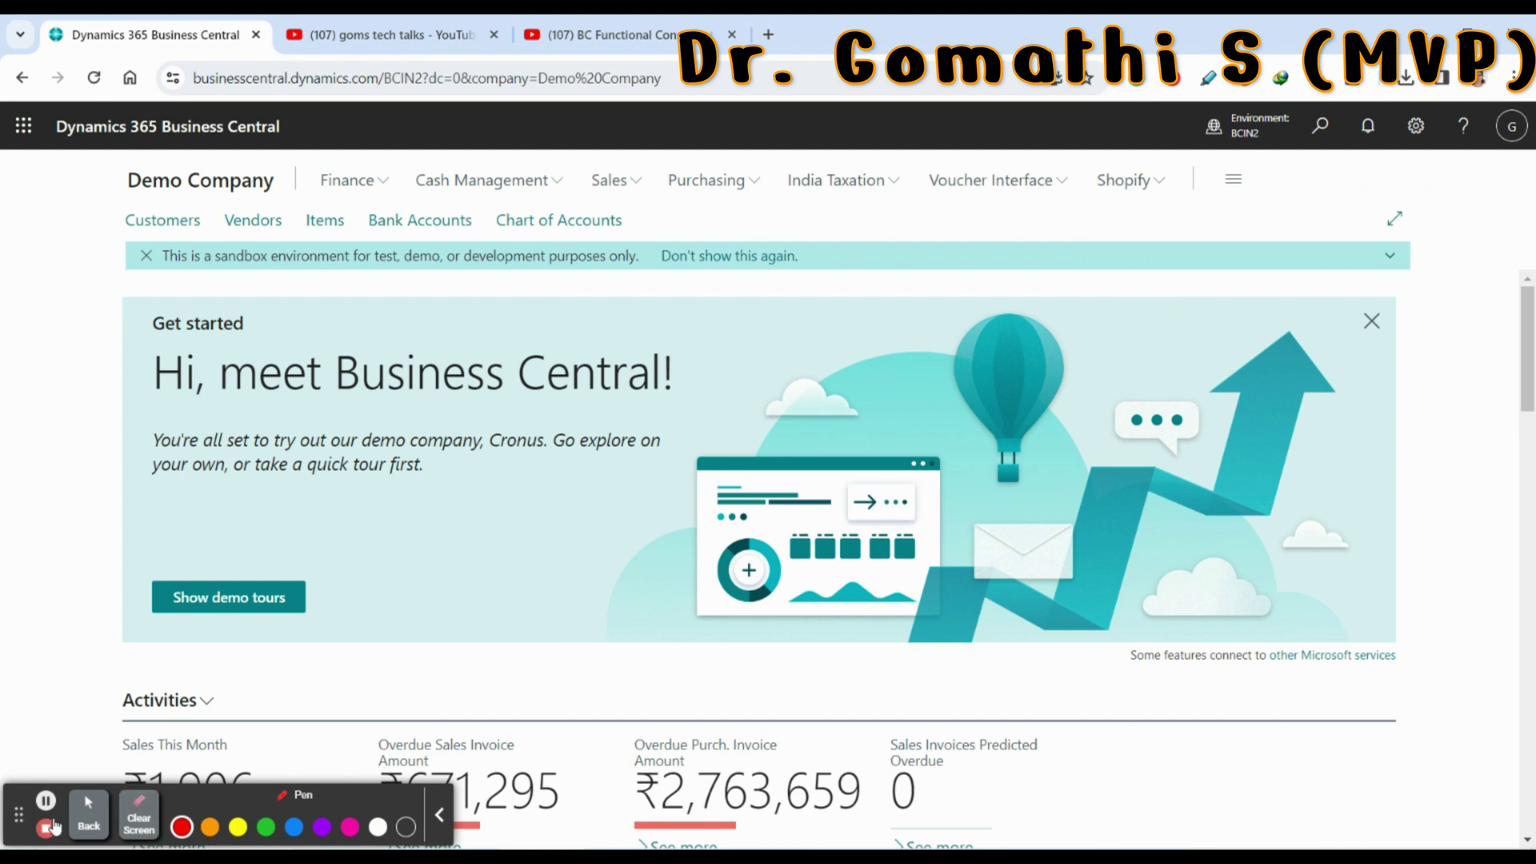
pyautogui.click(89, 815)
# Search Assisted Setup for 'mig' and launch the Migrate business data guide.
pyautogui.click(1417, 126)
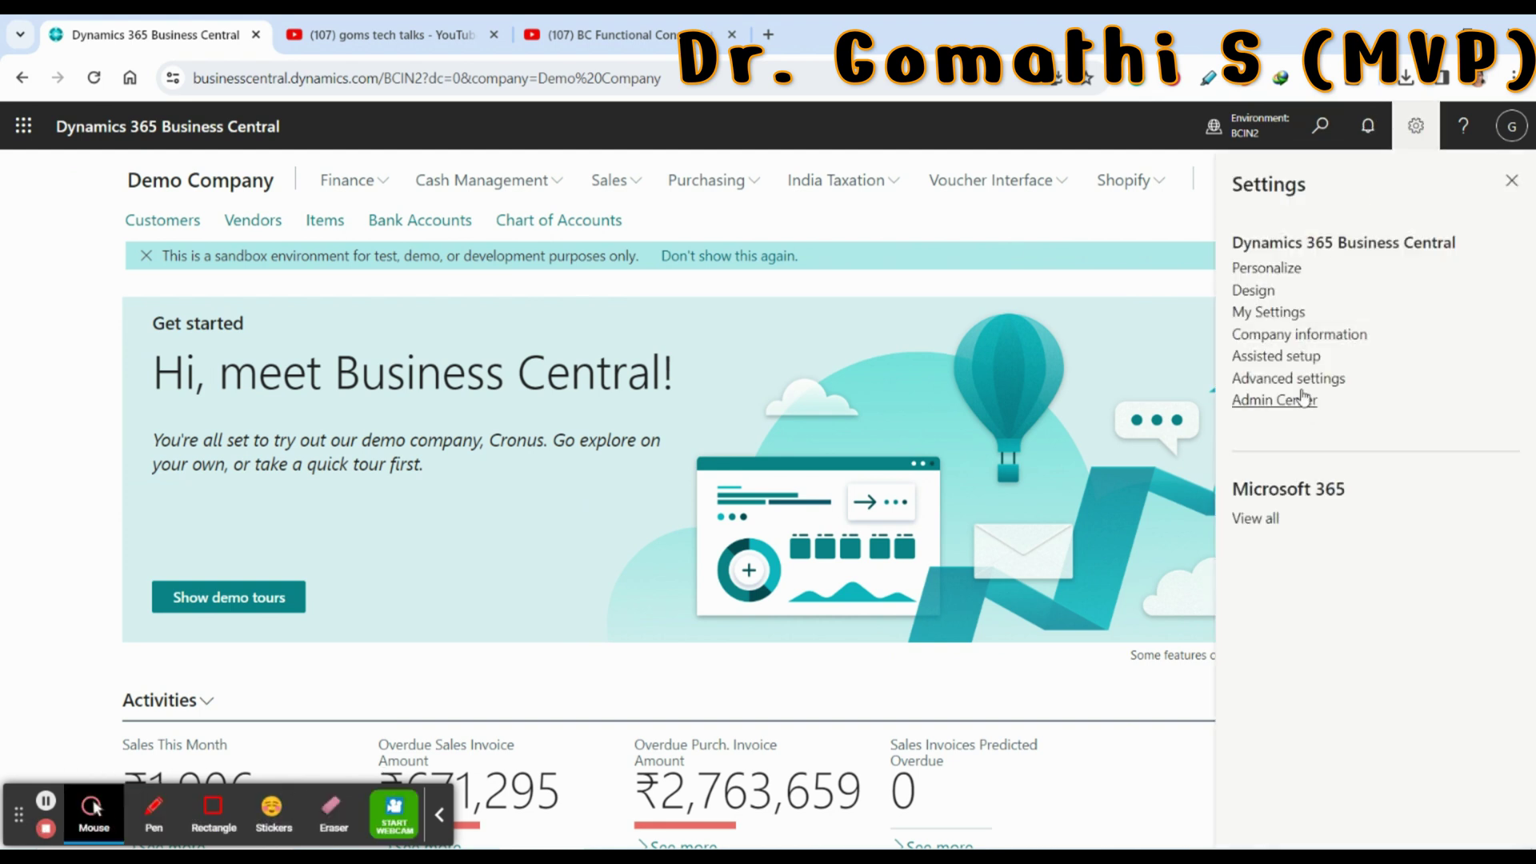
pyautogui.click(1302, 357)
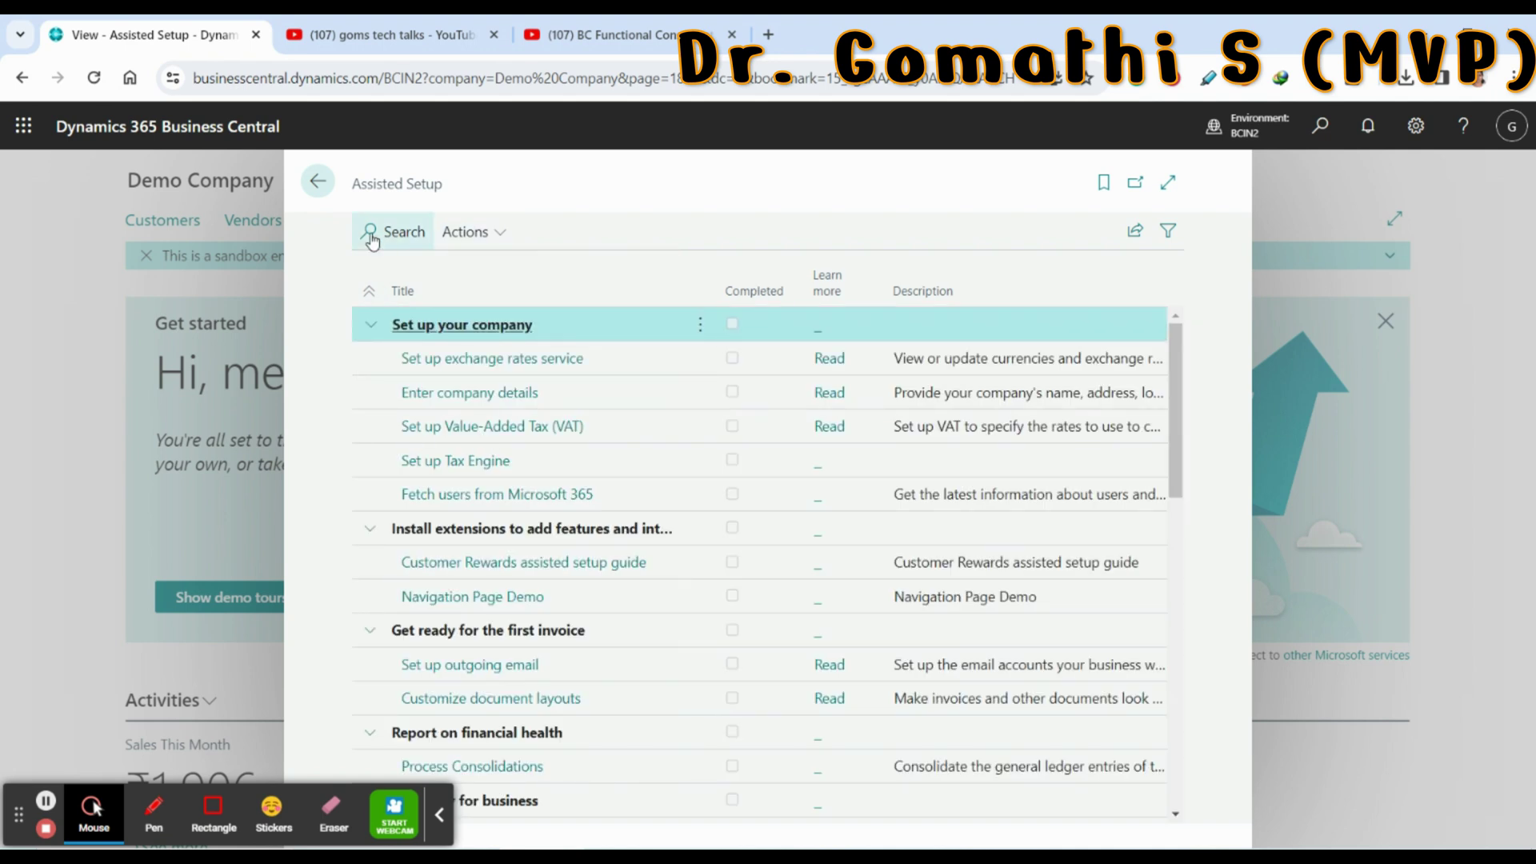
pyautogui.click(382, 234)
pyautogui.write('migra')
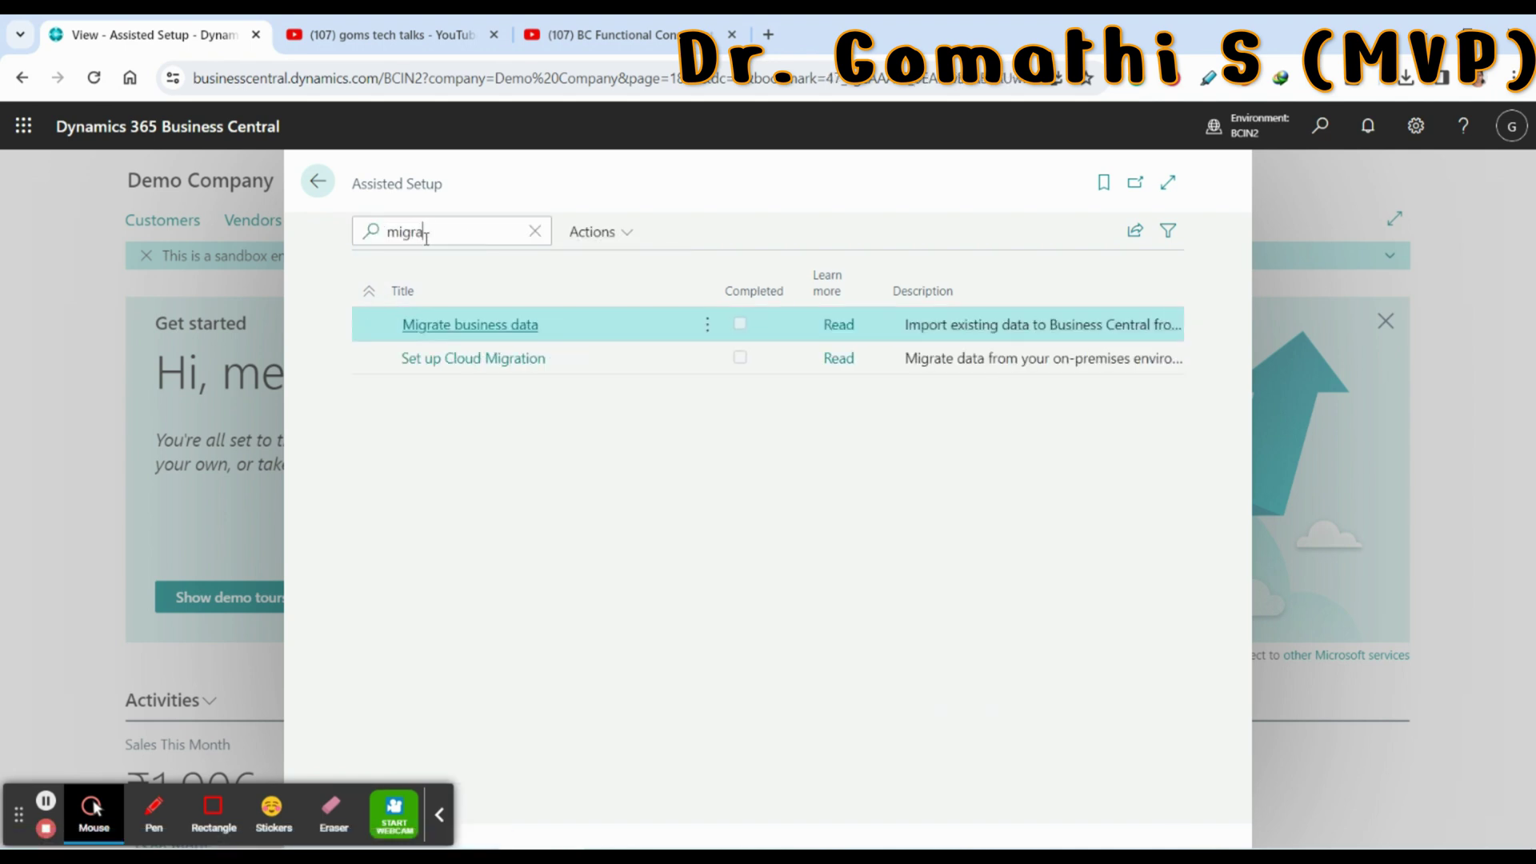
pyautogui.click(154, 812)
pyautogui.moveTo(483, 302); pyautogui.dragTo(524, 324)
pyautogui.click(138, 812)
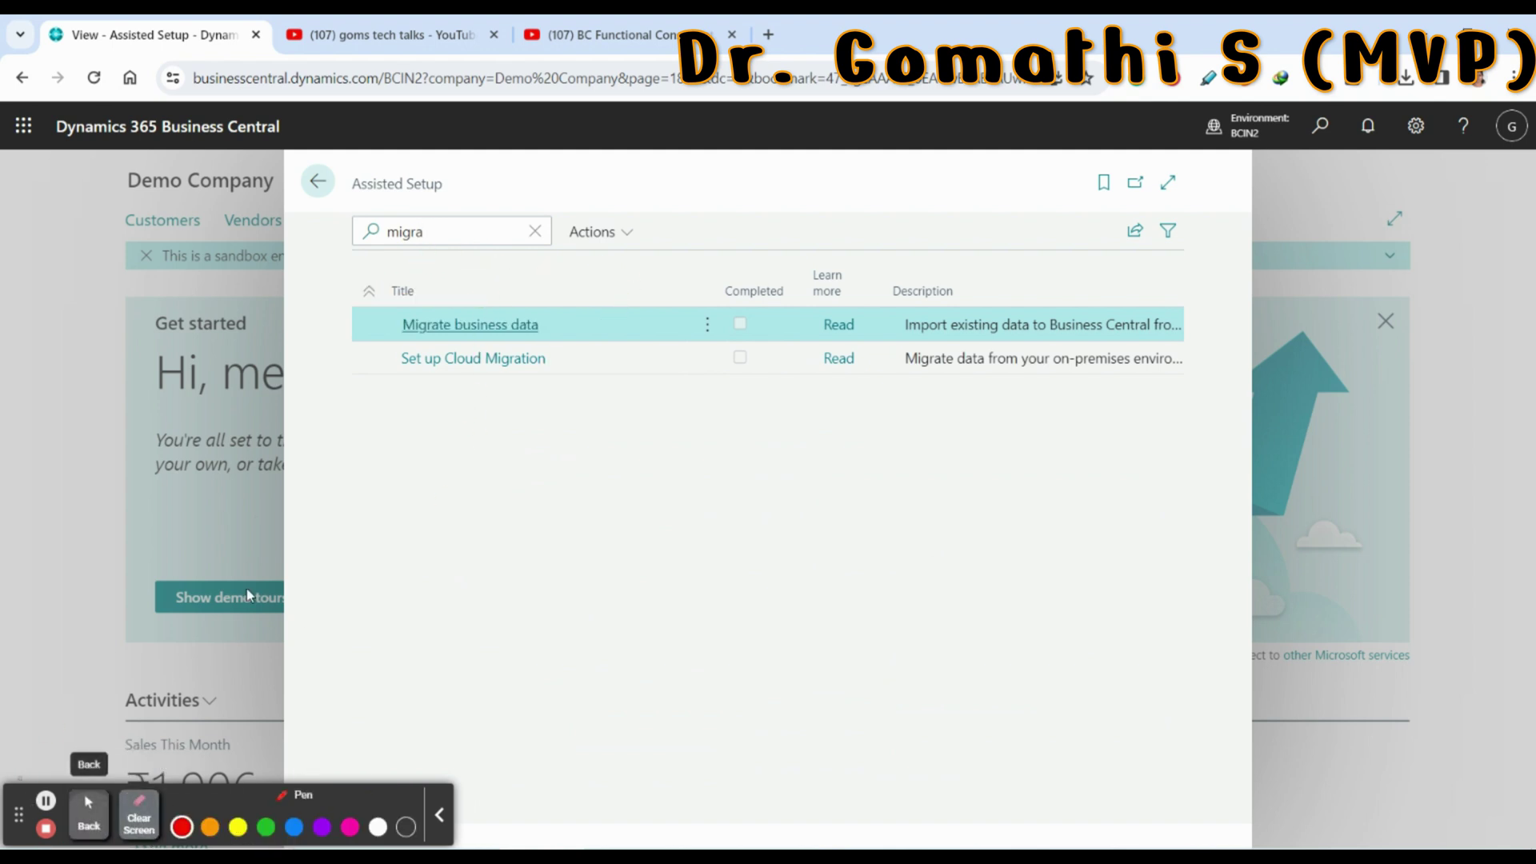
pyautogui.click(88, 812)
pyautogui.click(471, 325)
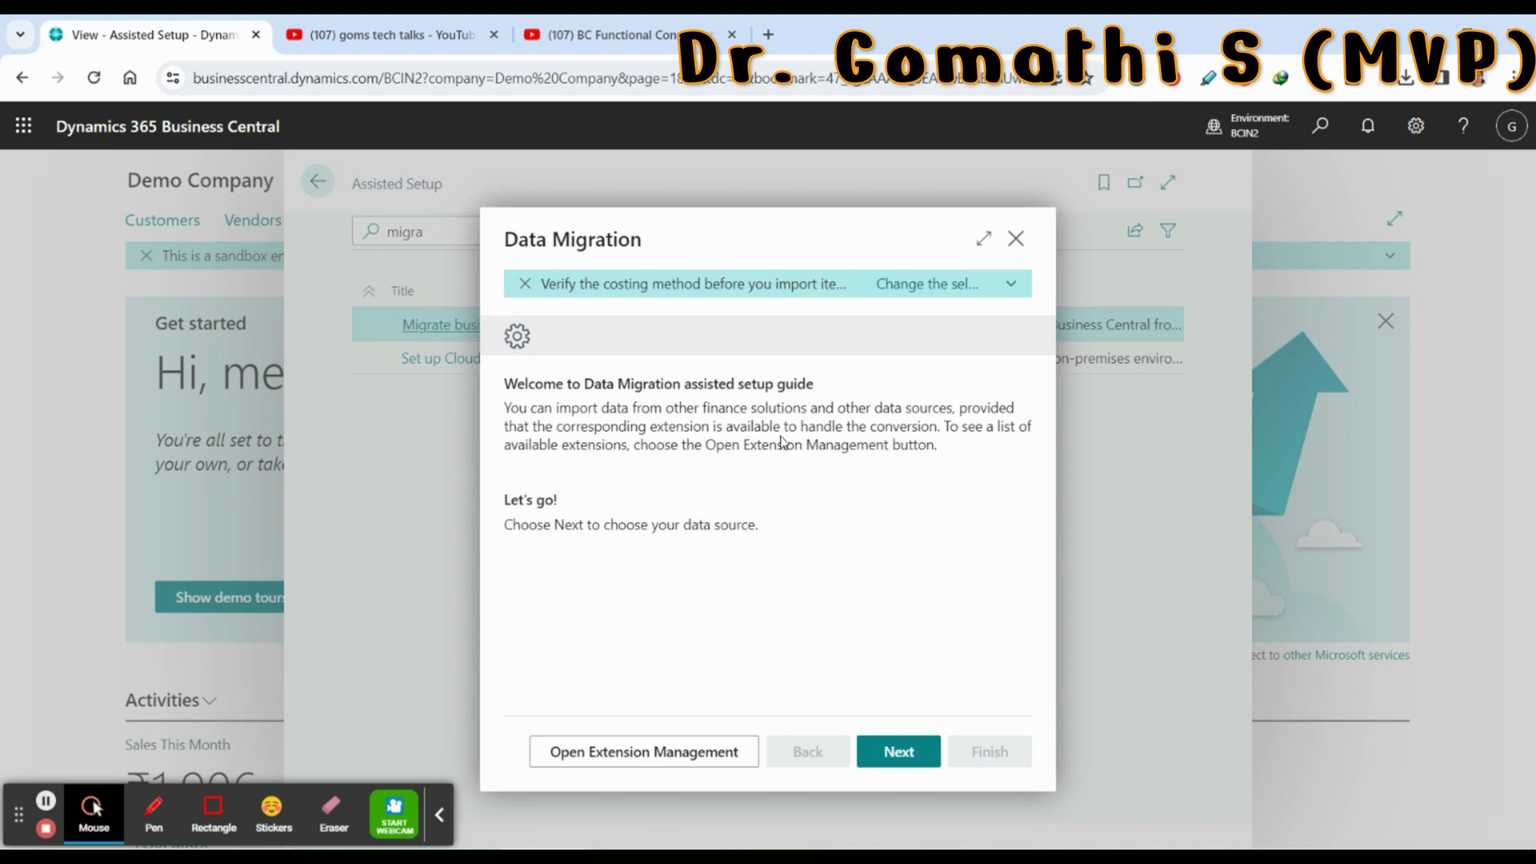
# Move past the welcome page, keeping Import from Excel as the data source.
pyautogui.click(913, 756)
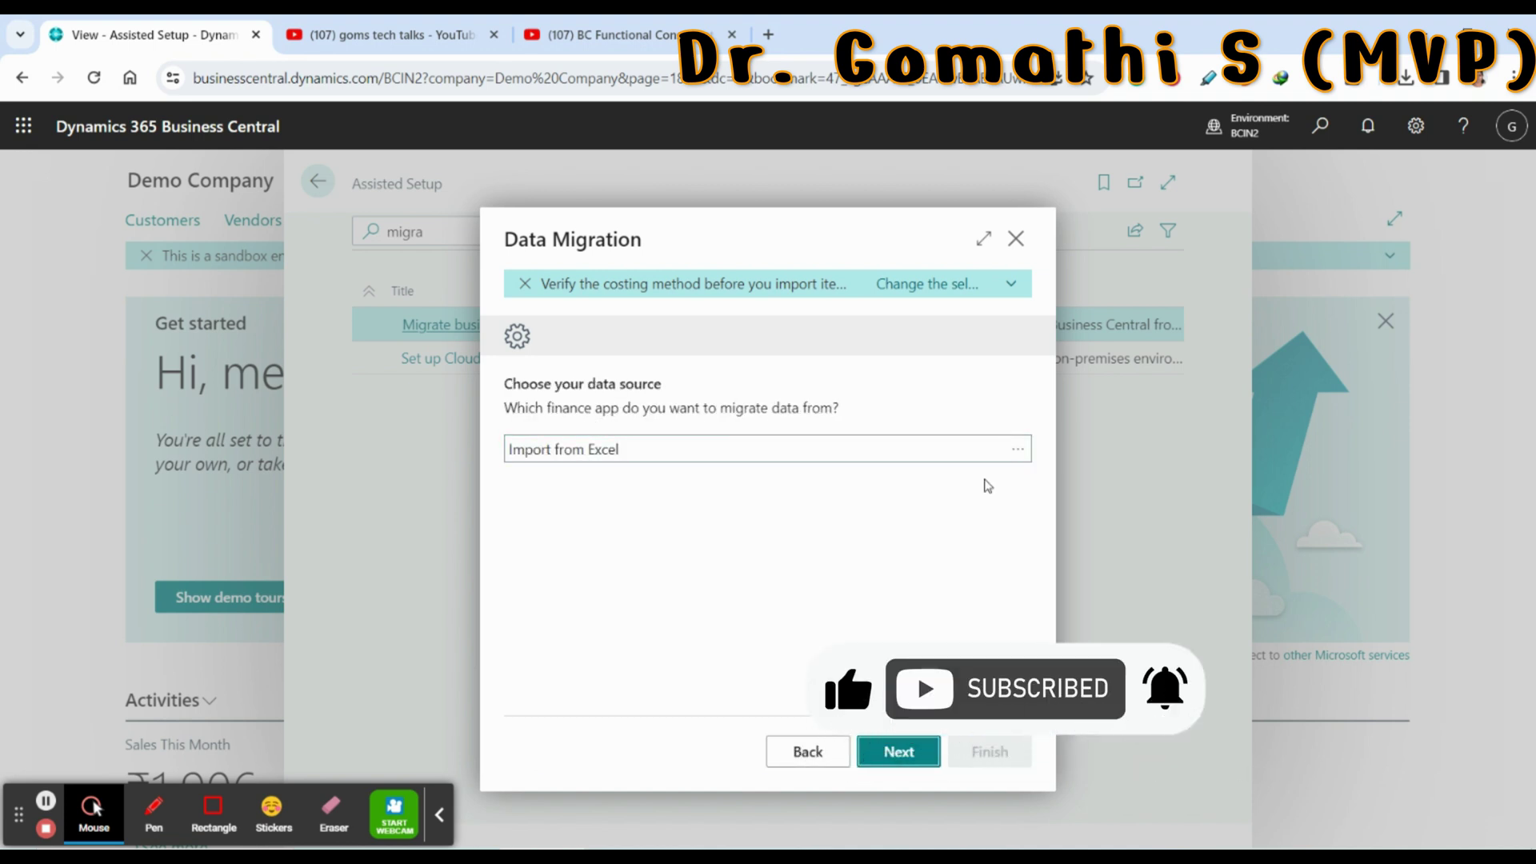
pyautogui.click(888, 752)
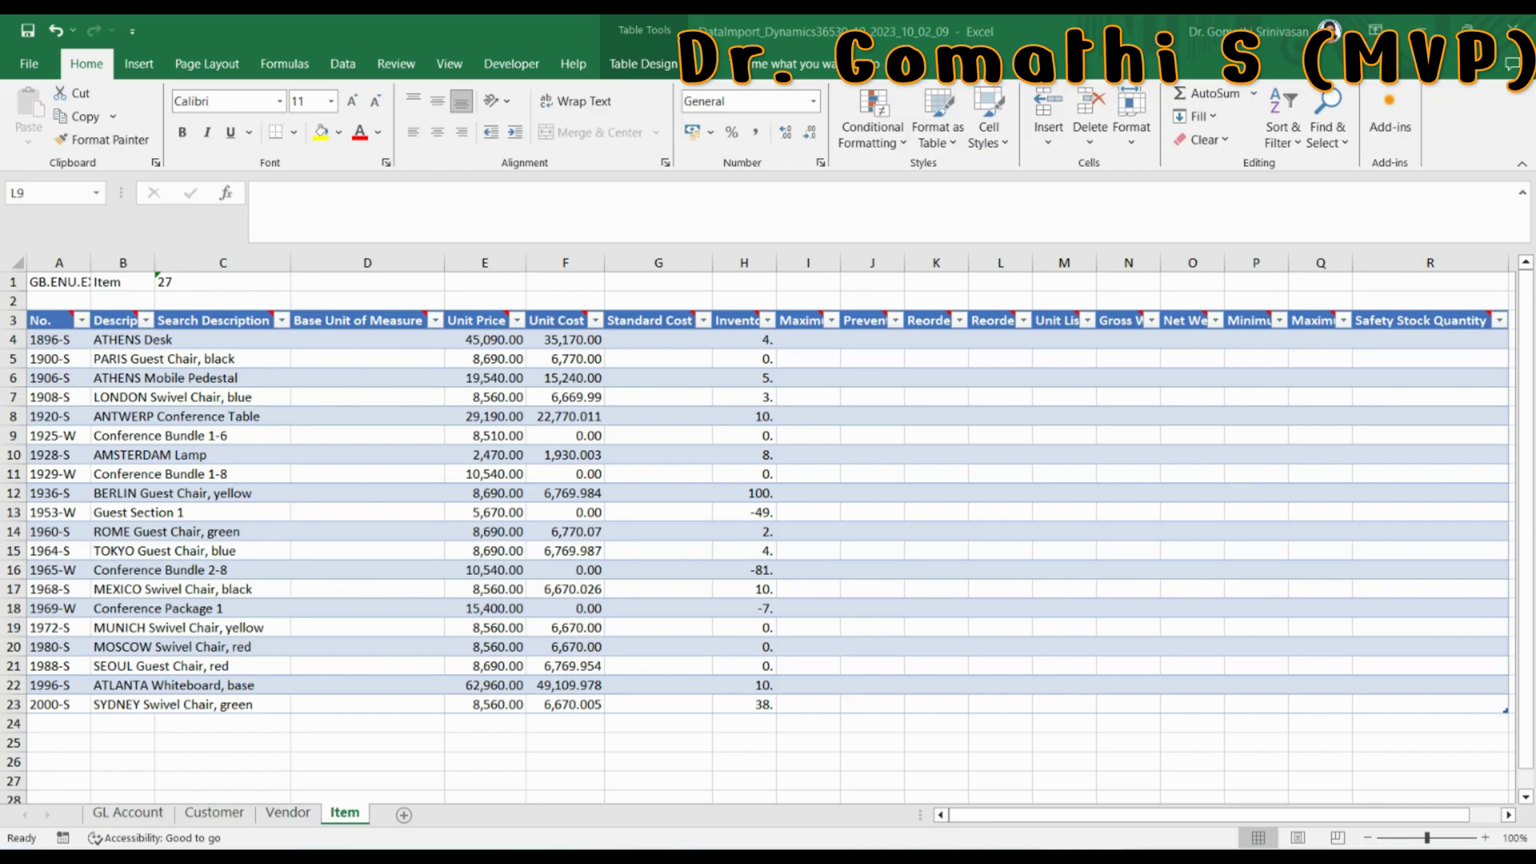
# Open the Excel import template and view its Customer, Vendor, Item and GL Account sheets.
pyautogui.click(120, 812)
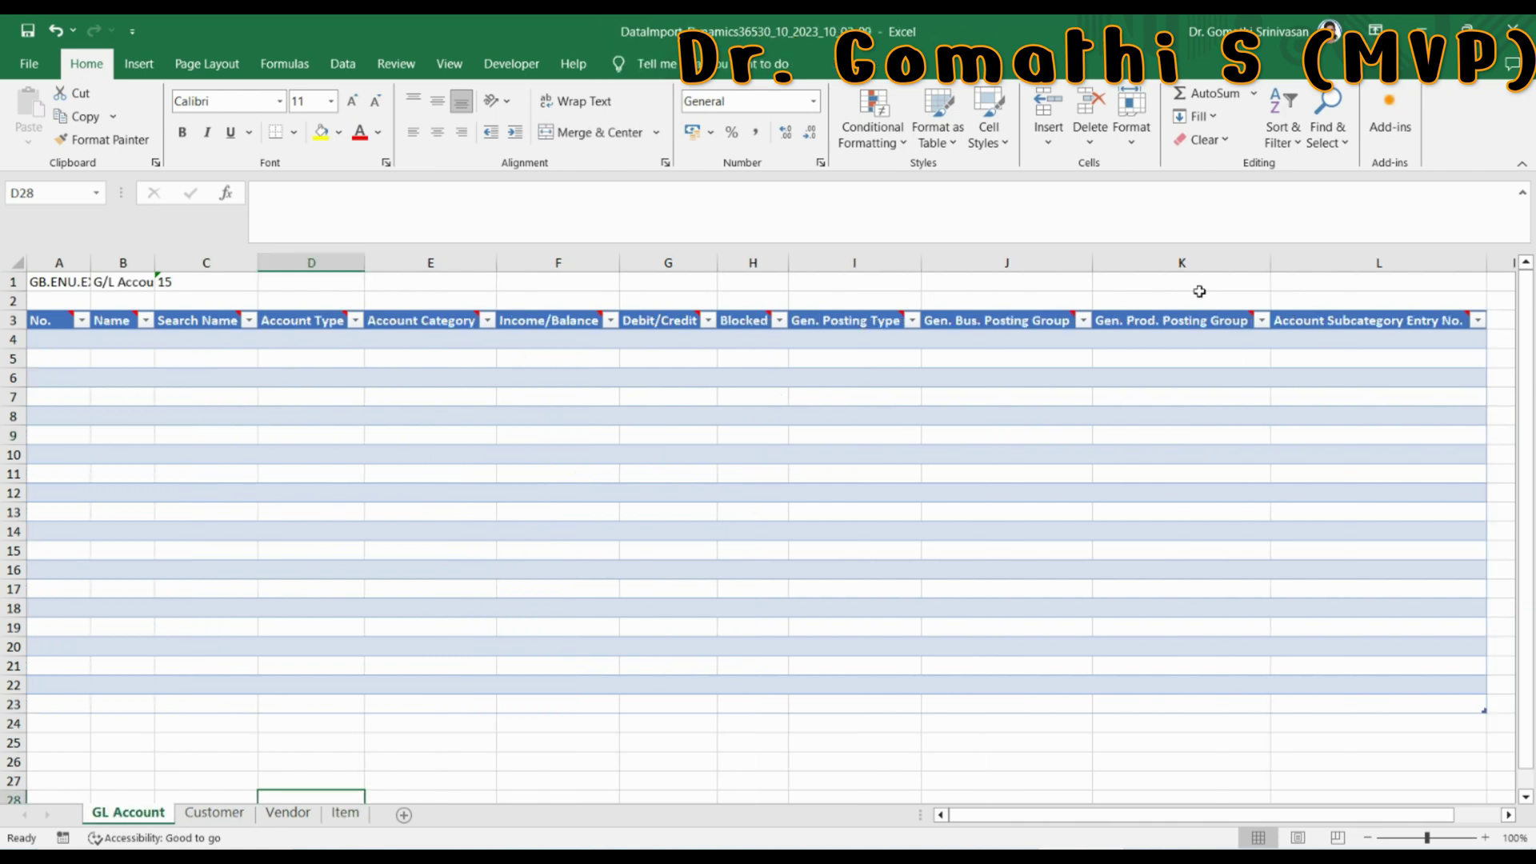
pyautogui.click(215, 813)
pyautogui.click(288, 813)
pyautogui.click(345, 813)
pyautogui.click(128, 813)
# Inspect the GL Account sheet's No., Name, Account Type and Income/Balance cells, then return to Item.
pyautogui.click(84, 340)
pyautogui.click(132, 340)
pyautogui.click(281, 344)
pyautogui.click(517, 347)
pyautogui.press('Down')
pyautogui.press('Right')
pyautogui.press('Right')
pyautogui.press('Right')
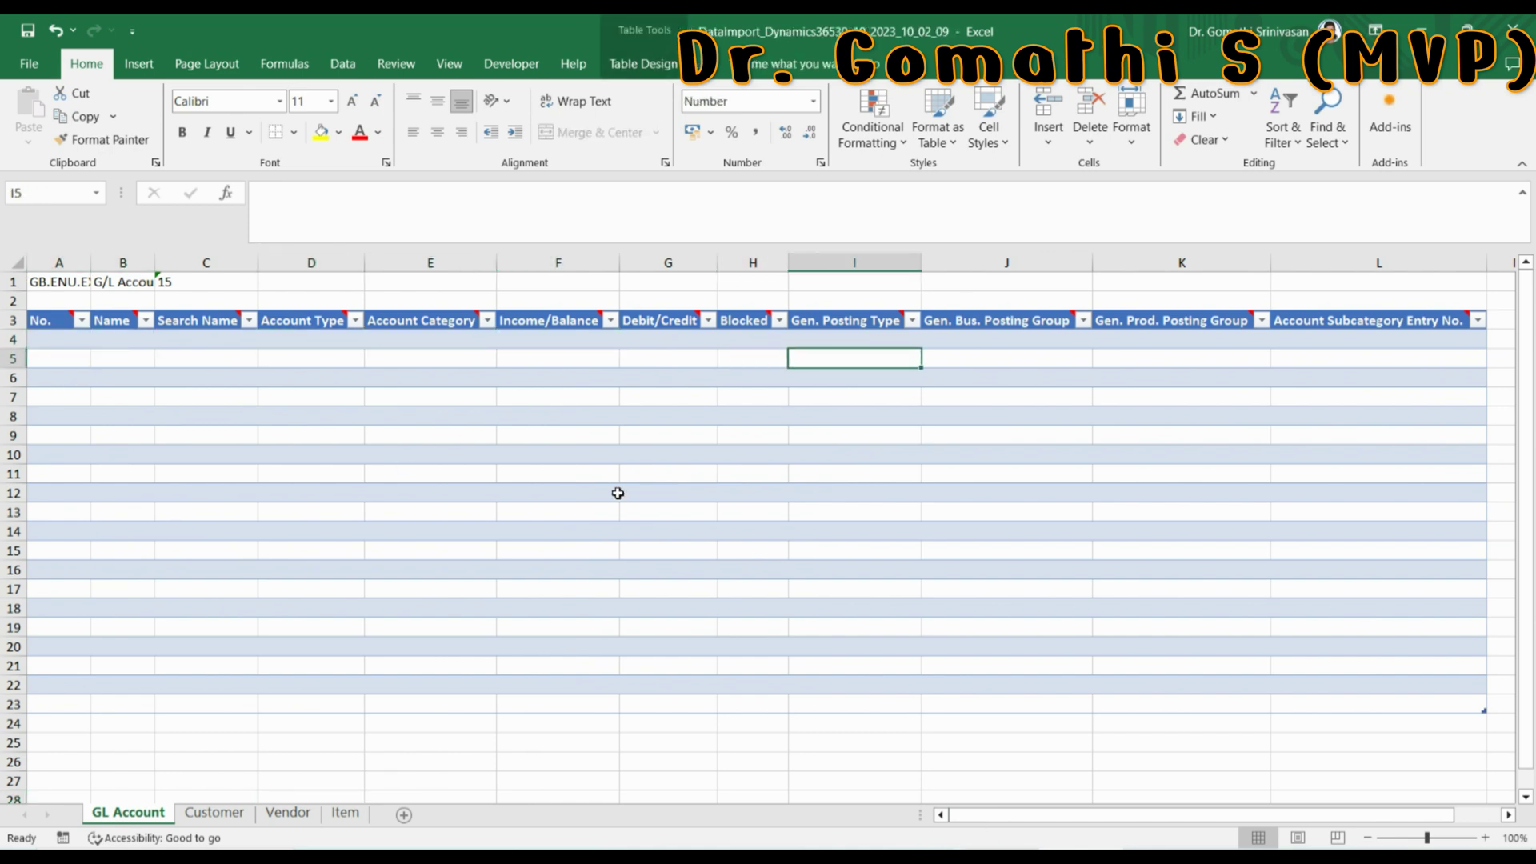
pyautogui.click(345, 813)
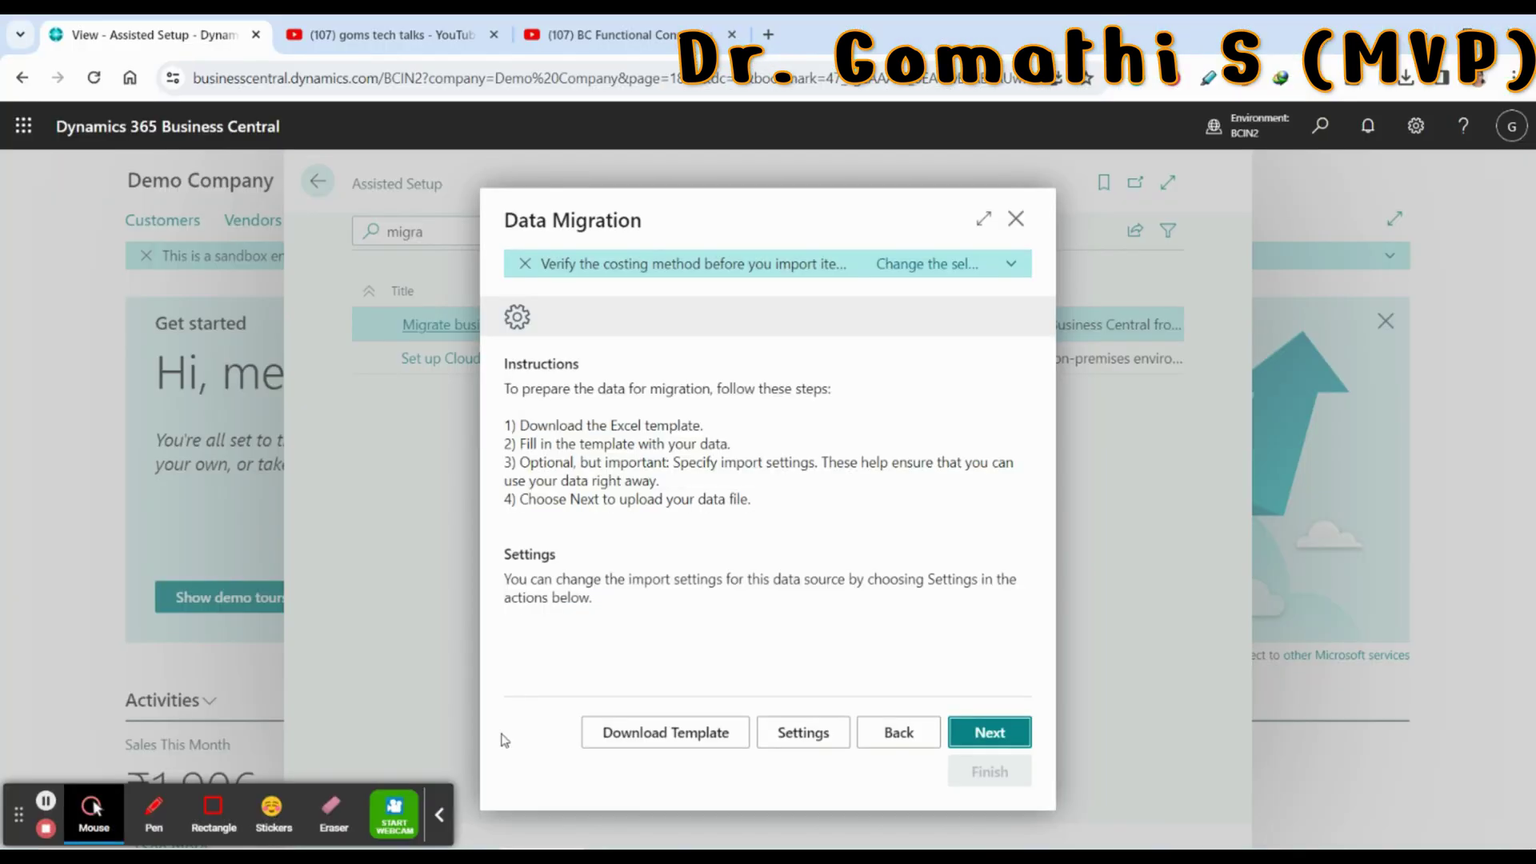
# Open the data migration settings and browse the list of customer templates.
pyautogui.click(791, 735)
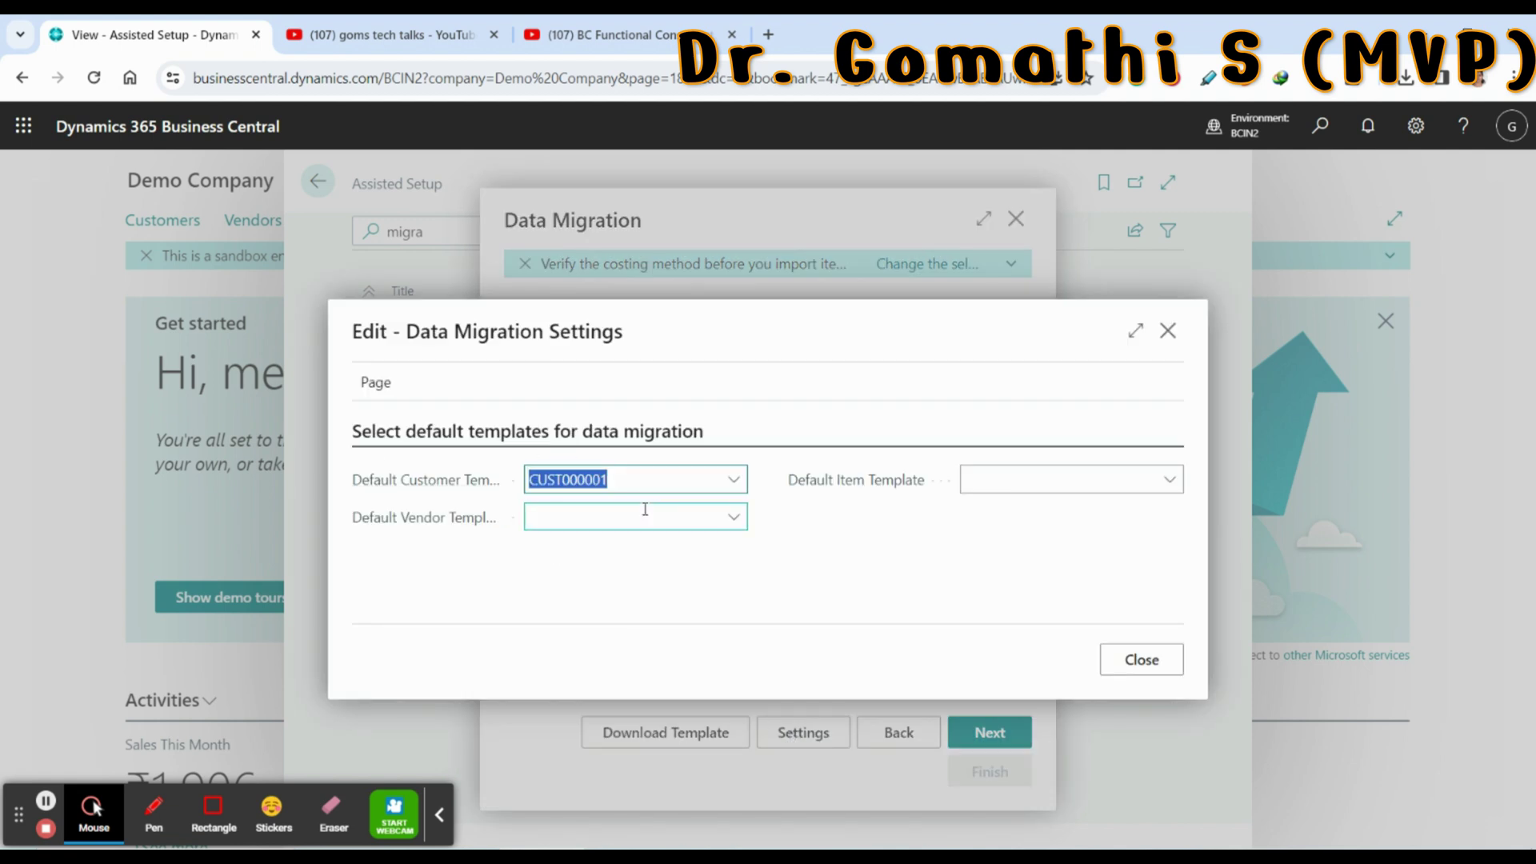
pyautogui.click(734, 480)
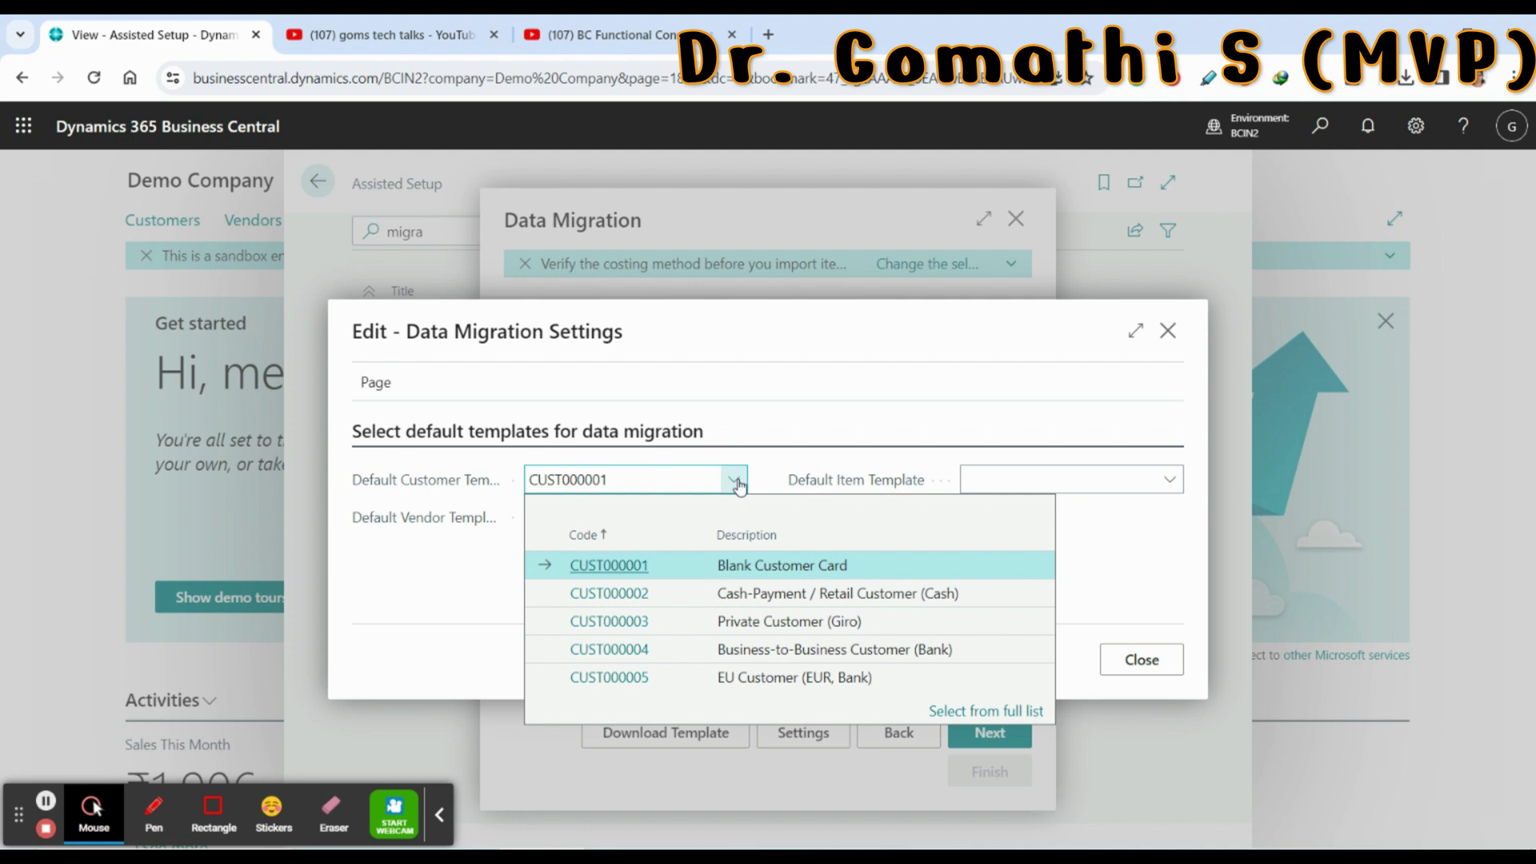
pyautogui.click(981, 712)
pyautogui.click(709, 286)
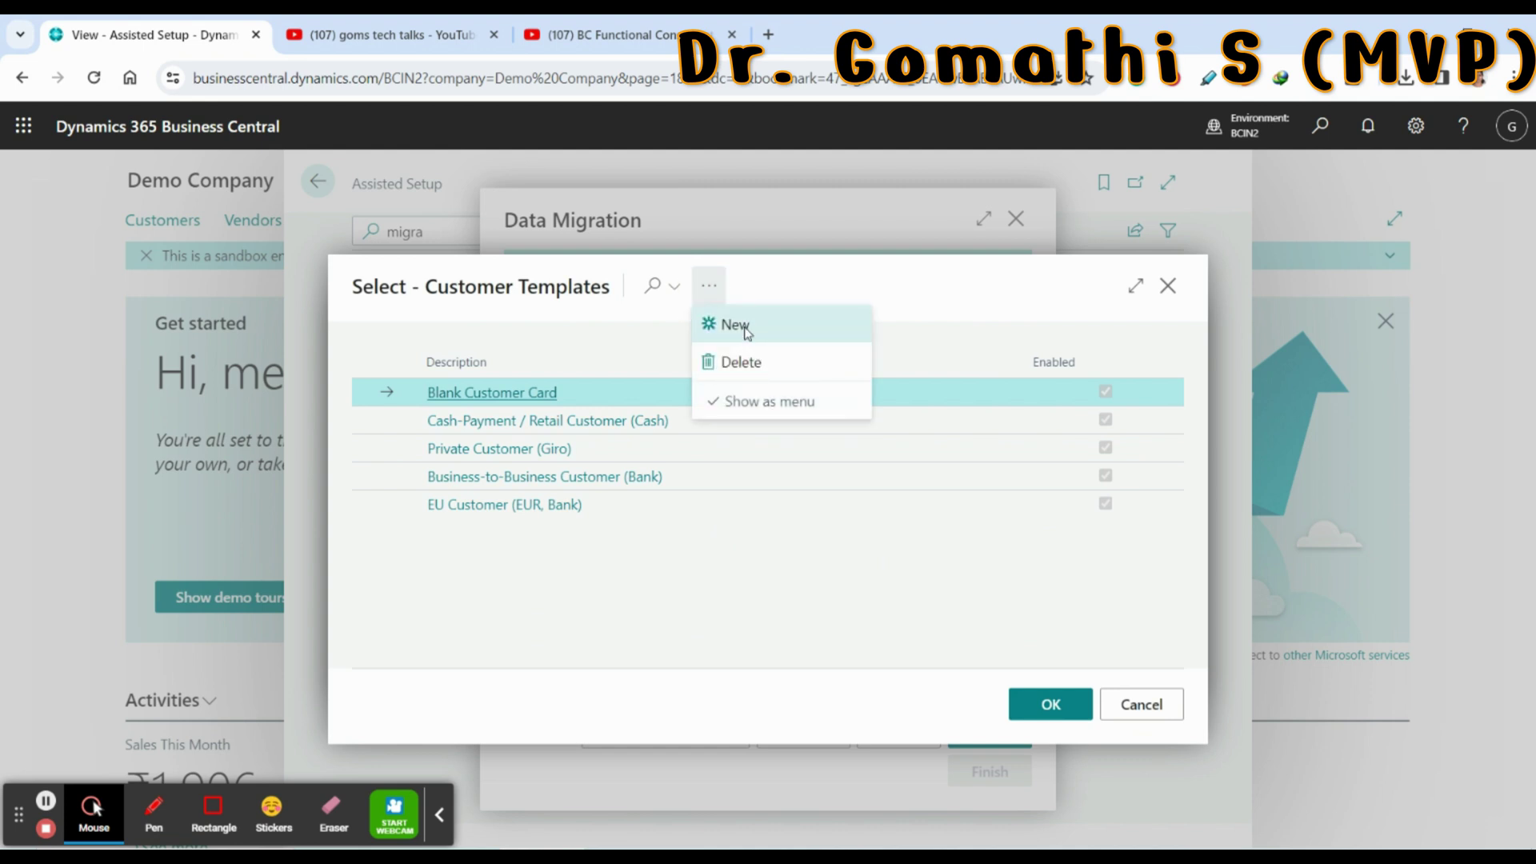
pyautogui.click(745, 331)
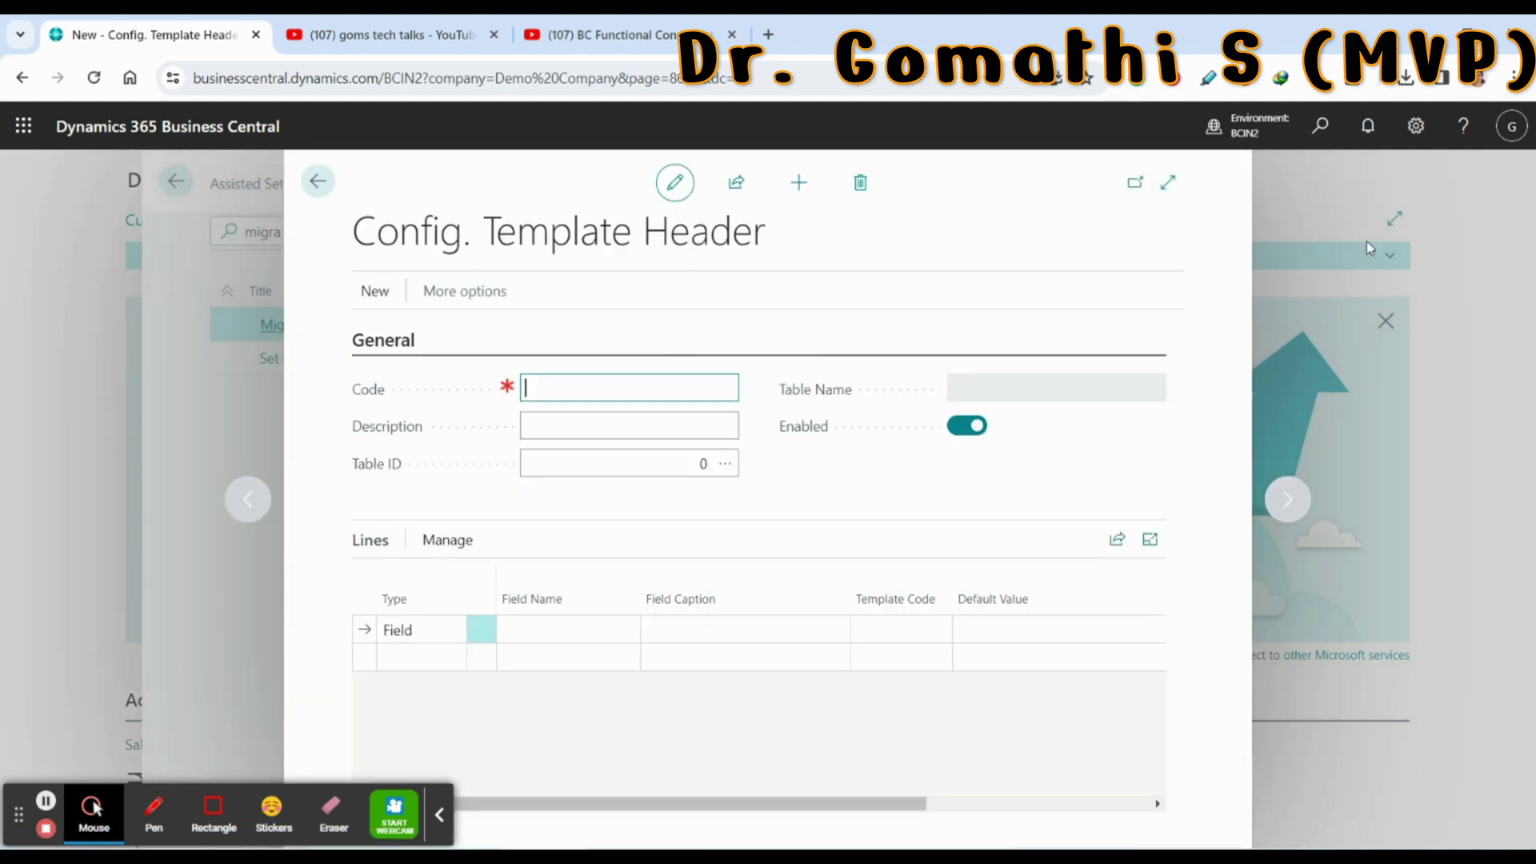
# Set Blank Customer Card as the default customer template and proceed to the upload window.
pyautogui.click(312, 184)
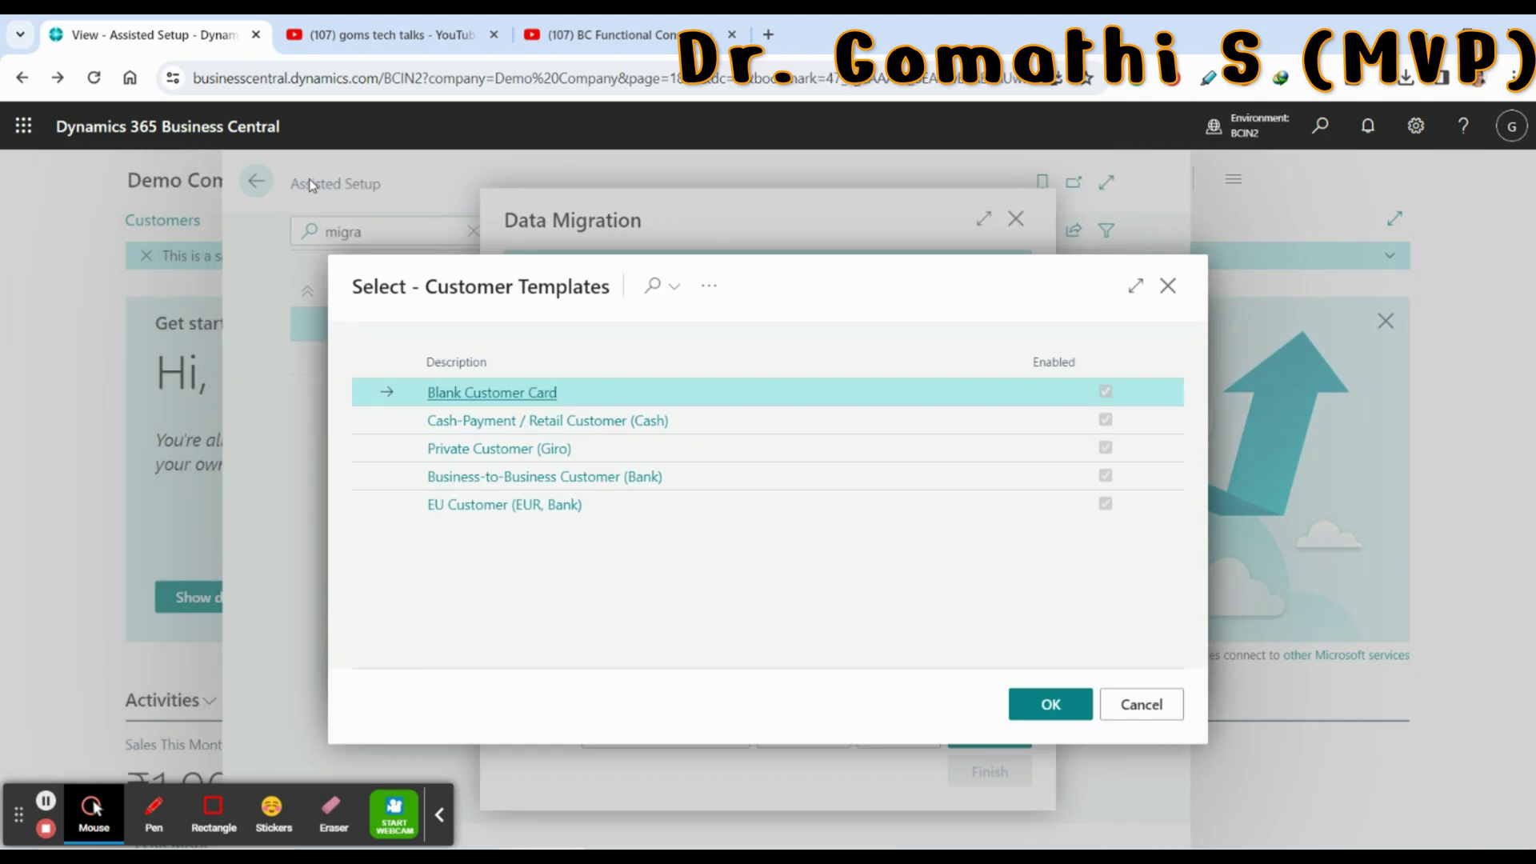
pyautogui.click(534, 394)
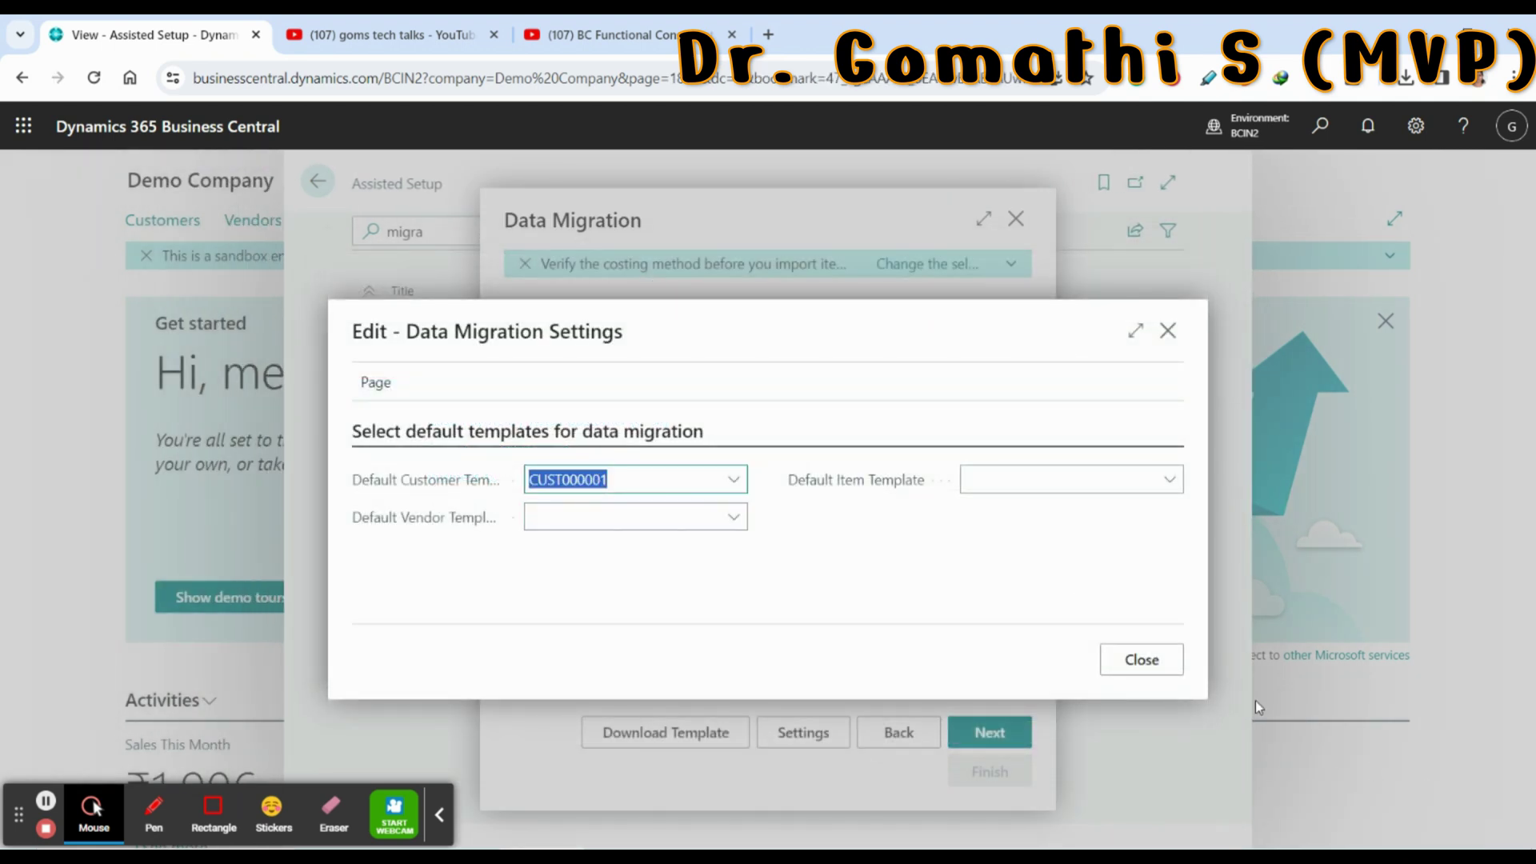
pyautogui.click(1172, 664)
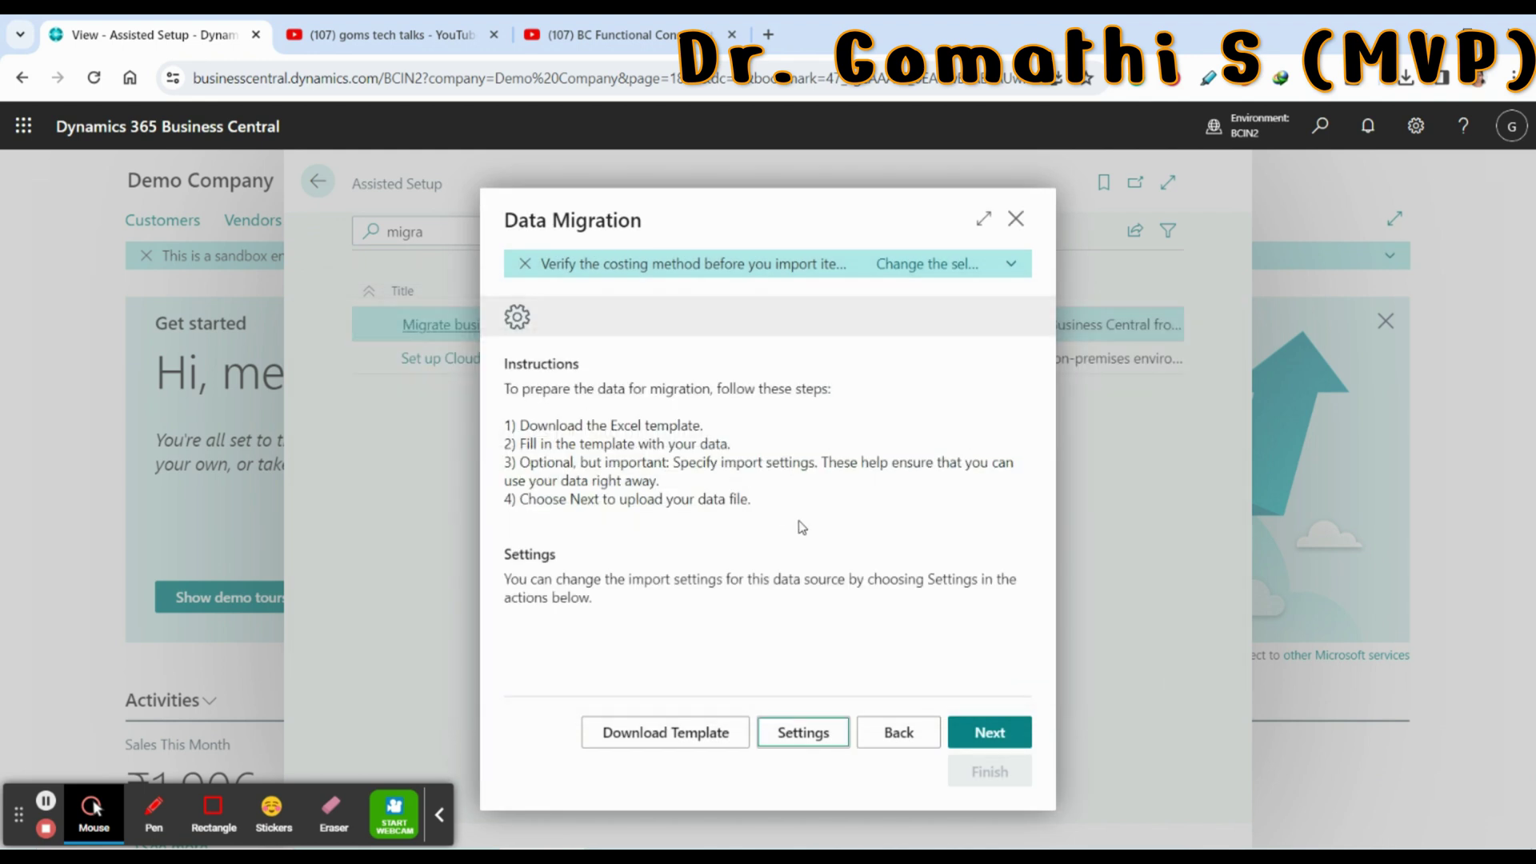
pyautogui.click(980, 733)
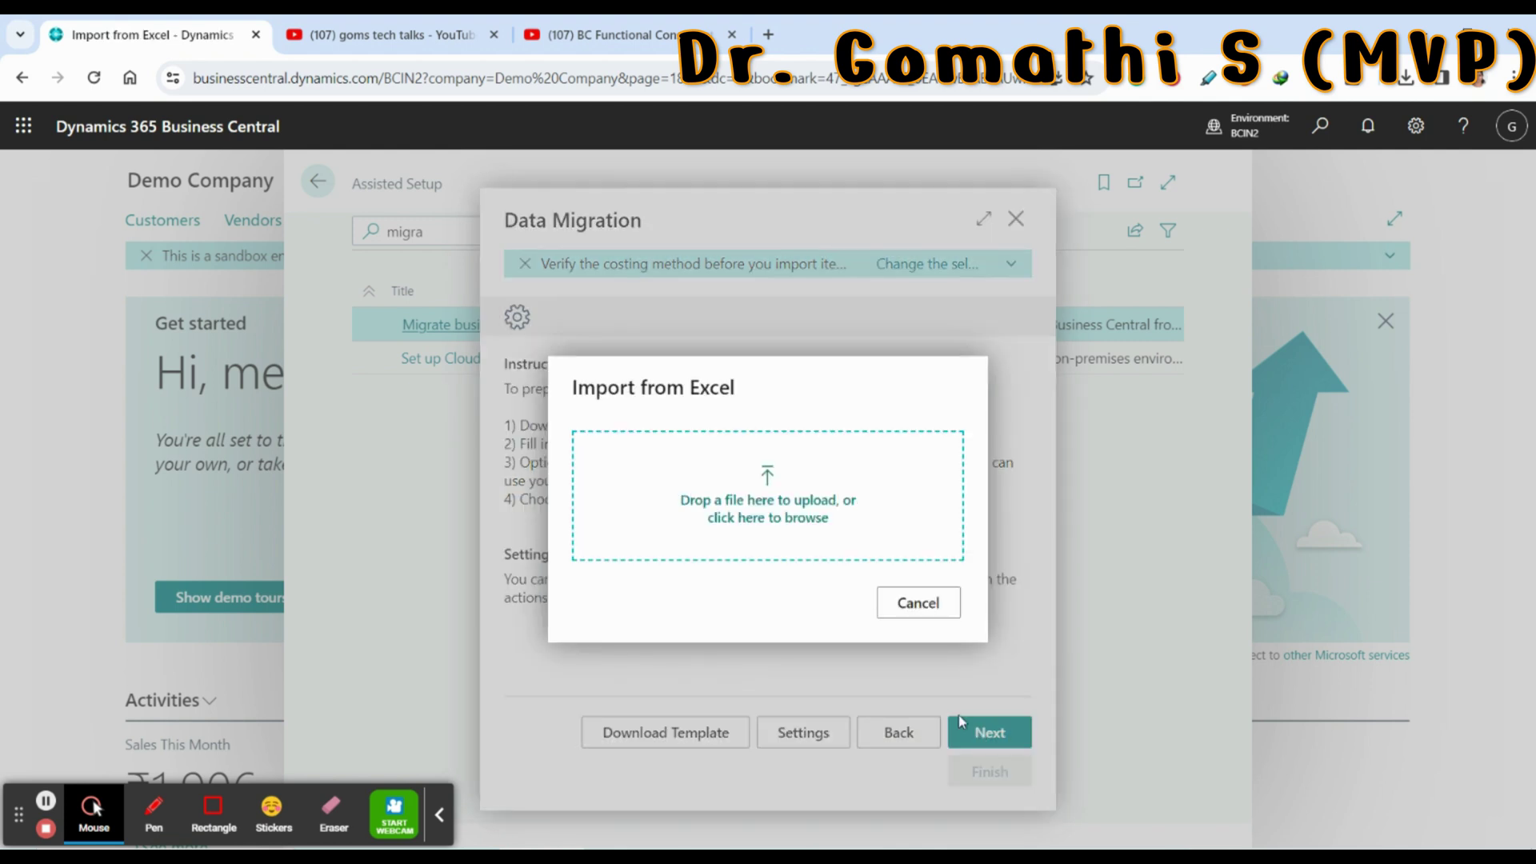
# Browse to and upload the DataImport_Dynamics36530_10_2023_10_02_09 workbook.
pyautogui.click(766, 518)
pyautogui.click(569, 348)
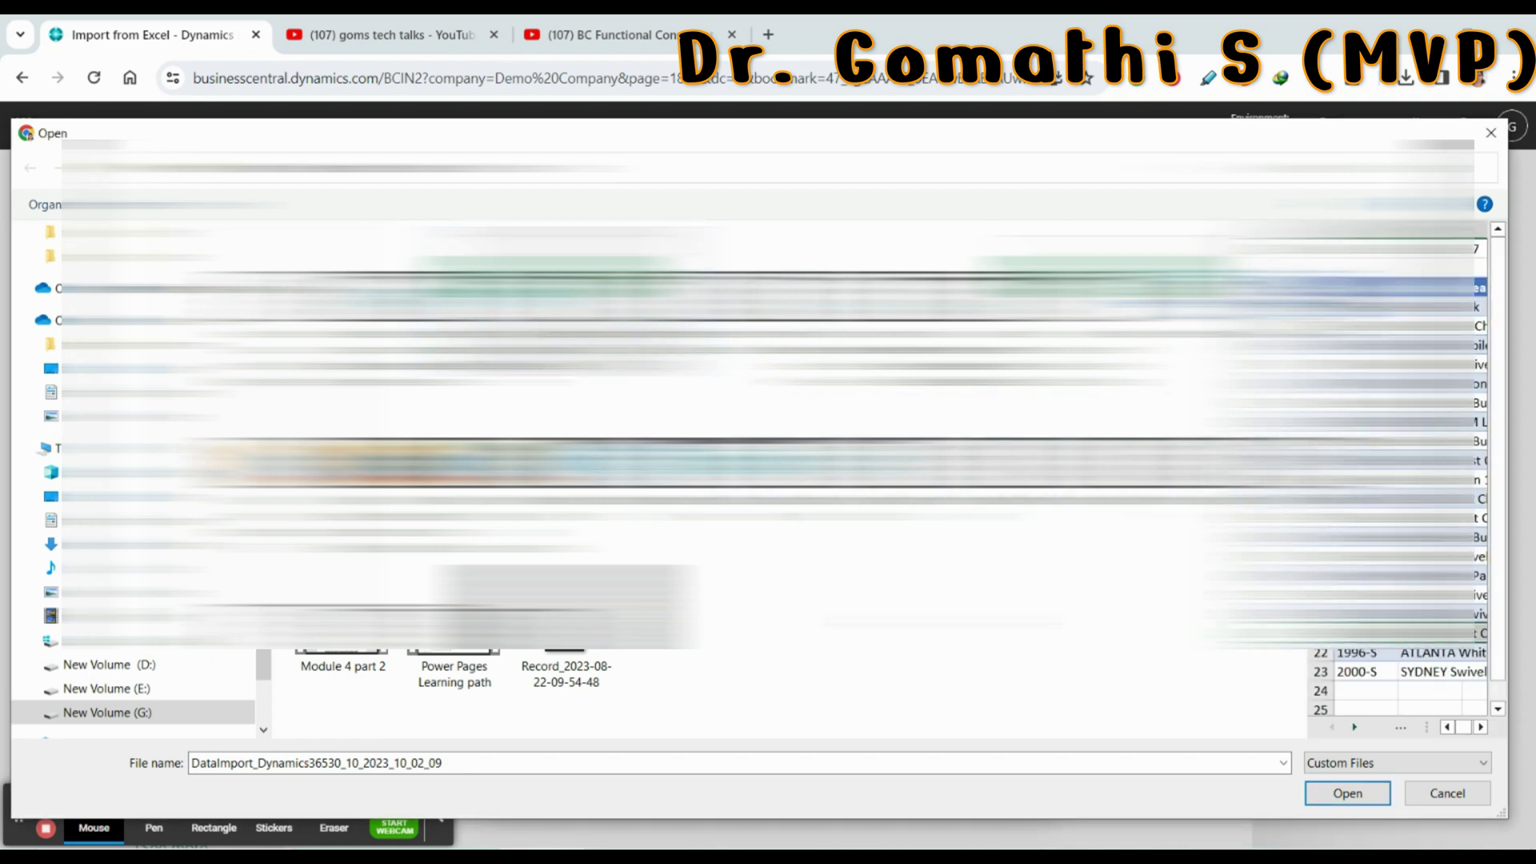
pyautogui.click(1371, 793)
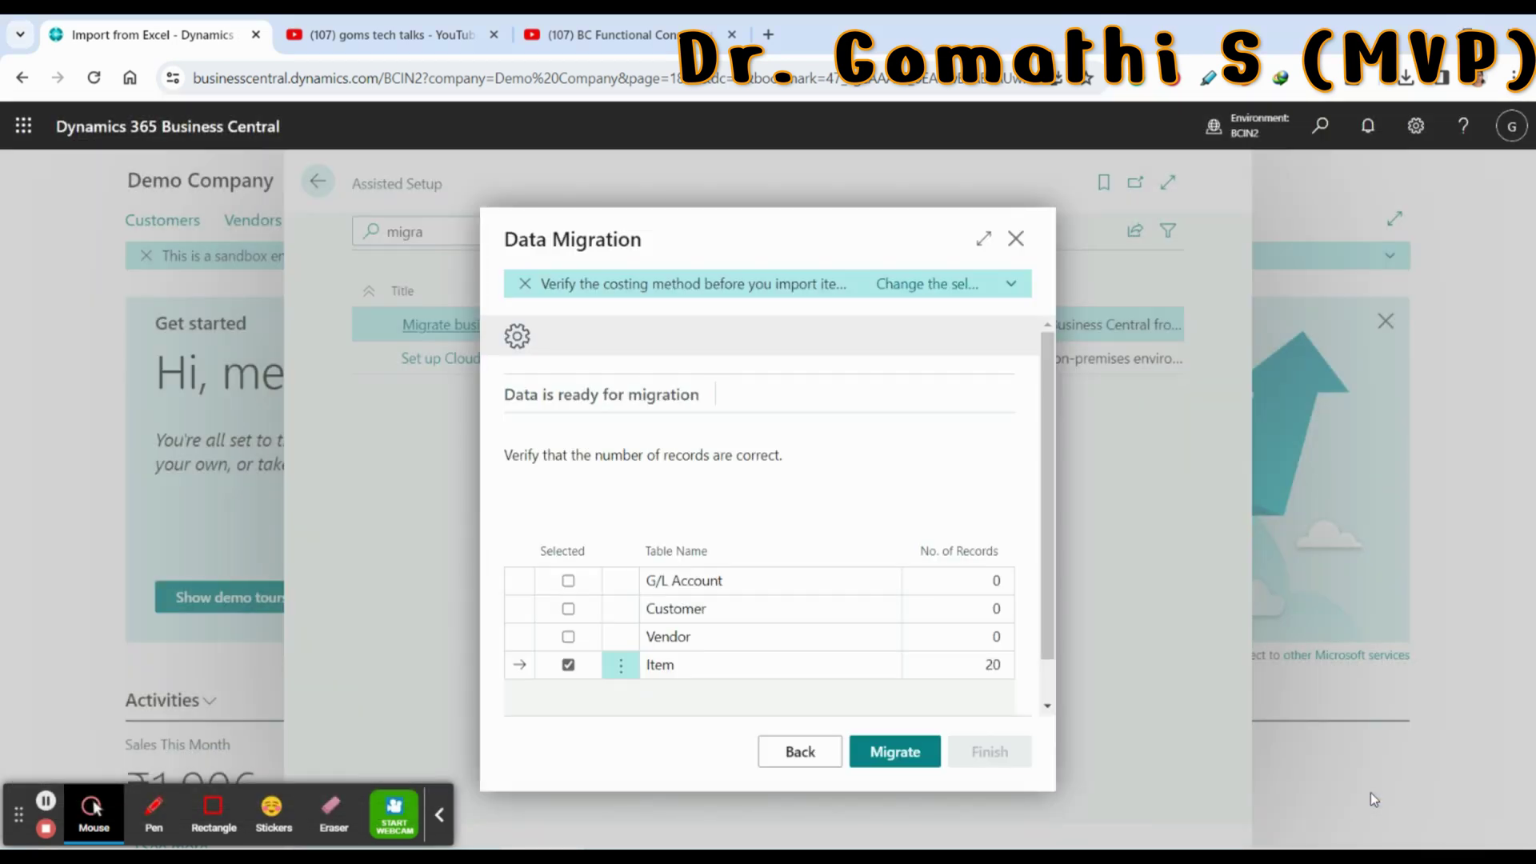
pyautogui.click(154, 812)
pyautogui.moveTo(608, 521); pyautogui.dragTo(664, 529)
pyautogui.moveTo(558, 532)
pyautogui.mouseDown()
pyautogui.moveTo(626, 689)
pyautogui.moveTo(652, 502)
pyautogui.mouseUp()
pyautogui.moveTo(736, 585)
pyautogui.mouseDown()
pyautogui.moveTo(837, 520)
pyautogui.moveTo(778, 584)
pyautogui.mouseUp()
pyautogui.moveTo(706, 624); pyautogui.dragTo(773, 614)
pyautogui.moveTo(707, 659)
pyautogui.mouseDown()
pyautogui.moveTo(724, 672)
pyautogui.moveTo(781, 660)
pyautogui.mouseUp()
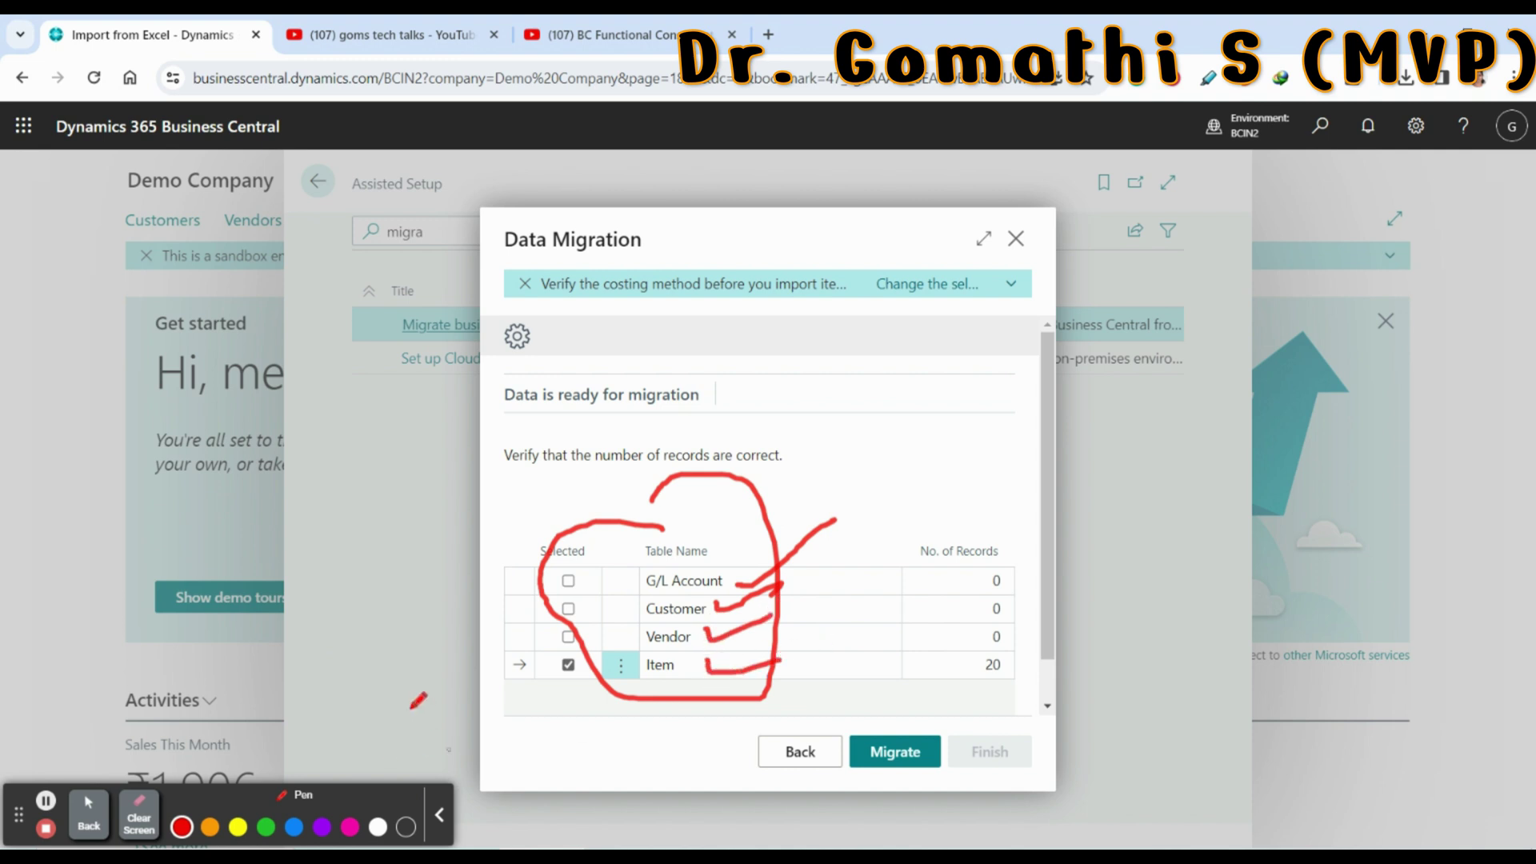
pyautogui.click(136, 818)
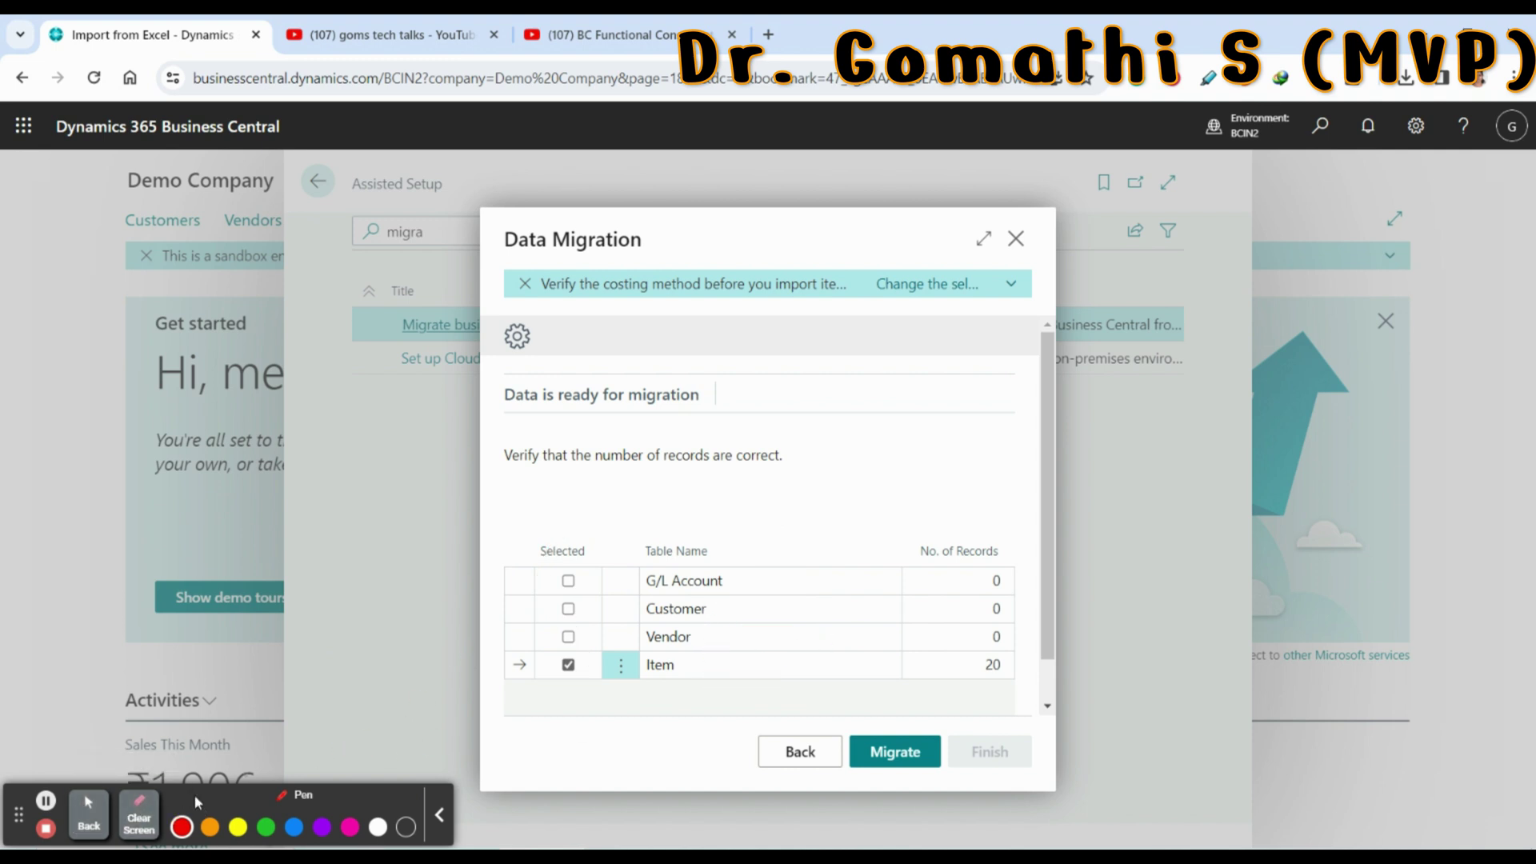
pyautogui.moveTo(1015, 551)
pyautogui.mouseDown()
pyautogui.moveTo(919, 562)
pyautogui.moveTo(904, 640)
pyautogui.moveTo(999, 650)
pyautogui.moveTo(1004, 536)
pyautogui.moveTo(893, 543)
pyautogui.mouseUp()
pyautogui.moveTo(744, 553)
pyautogui.mouseDown()
pyautogui.moveTo(640, 552)
pyautogui.moveTo(626, 652)
pyautogui.moveTo(735, 650)
pyautogui.mouseUp()
pyautogui.moveTo(766, 587); pyautogui.dragTo(704, 536)
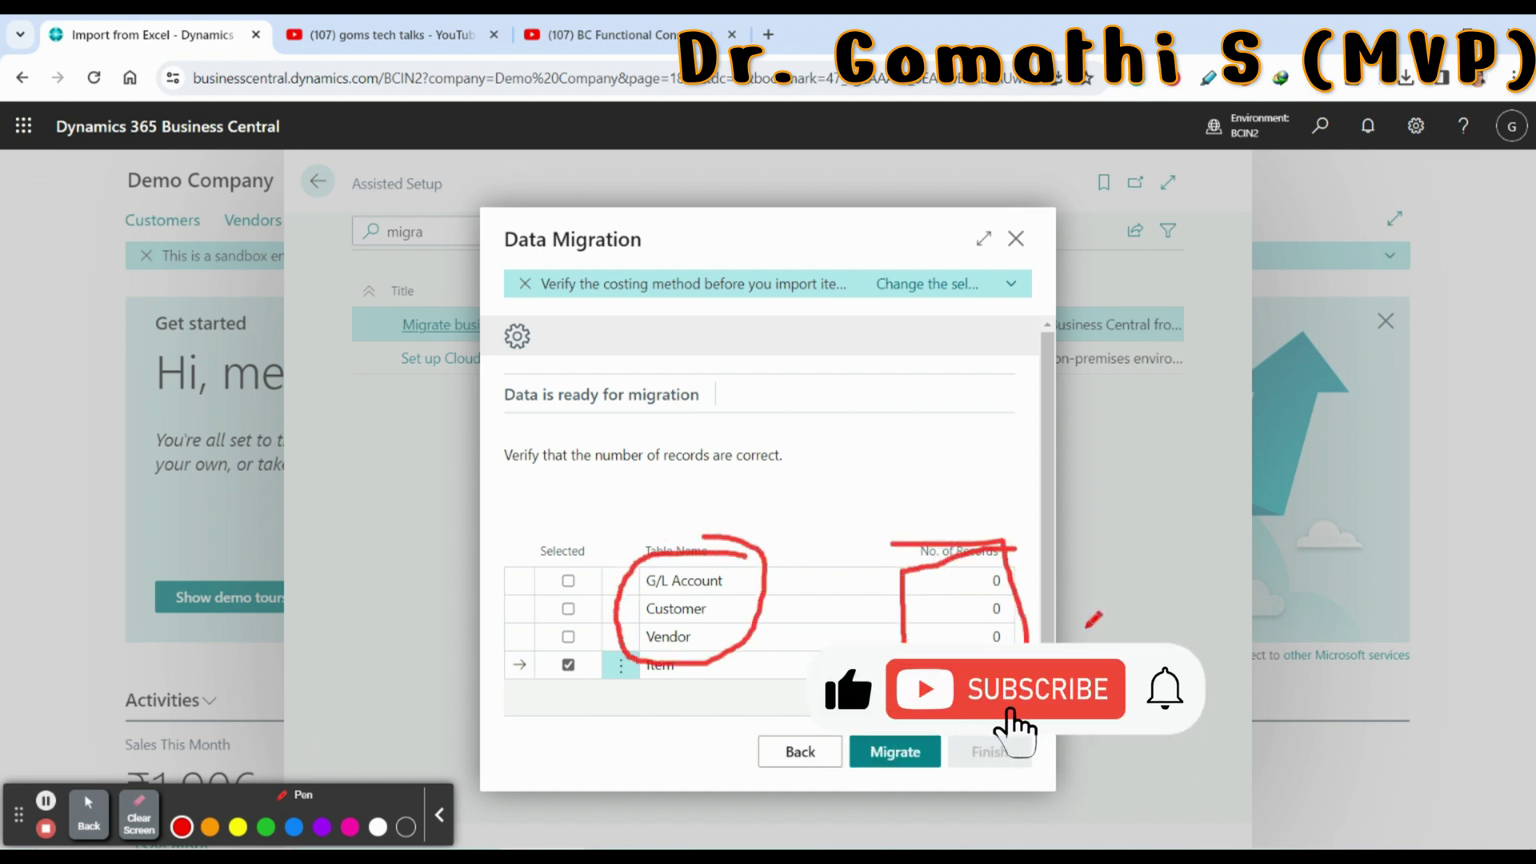
pyautogui.moveTo(680, 636)
pyautogui.mouseDown()
pyautogui.moveTo(621, 676)
pyautogui.moveTo(756, 660)
pyautogui.moveTo(704, 632)
pyautogui.mouseUp()
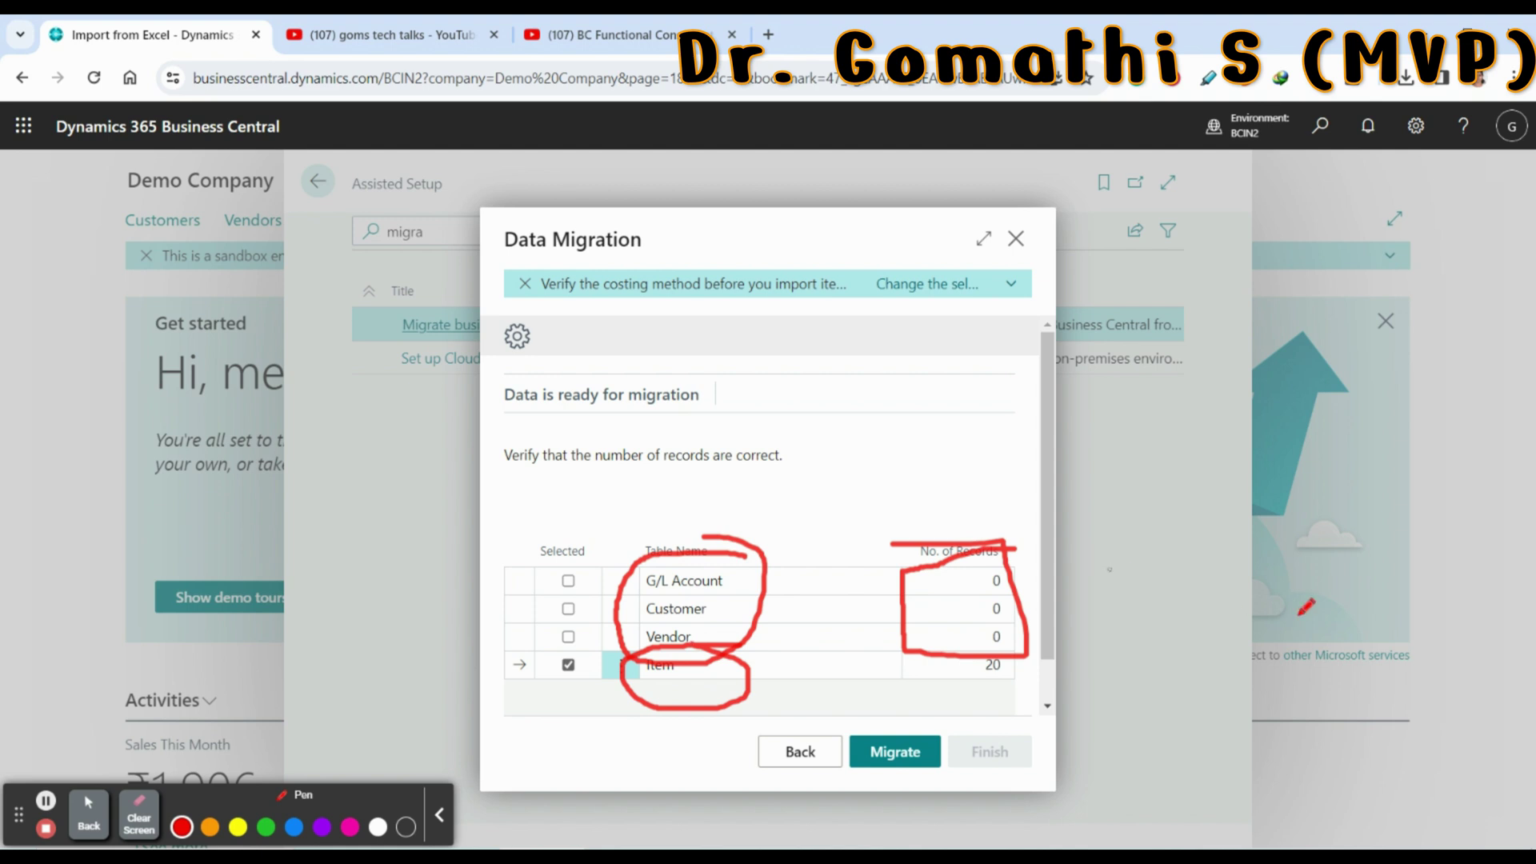
pyautogui.click(138, 824)
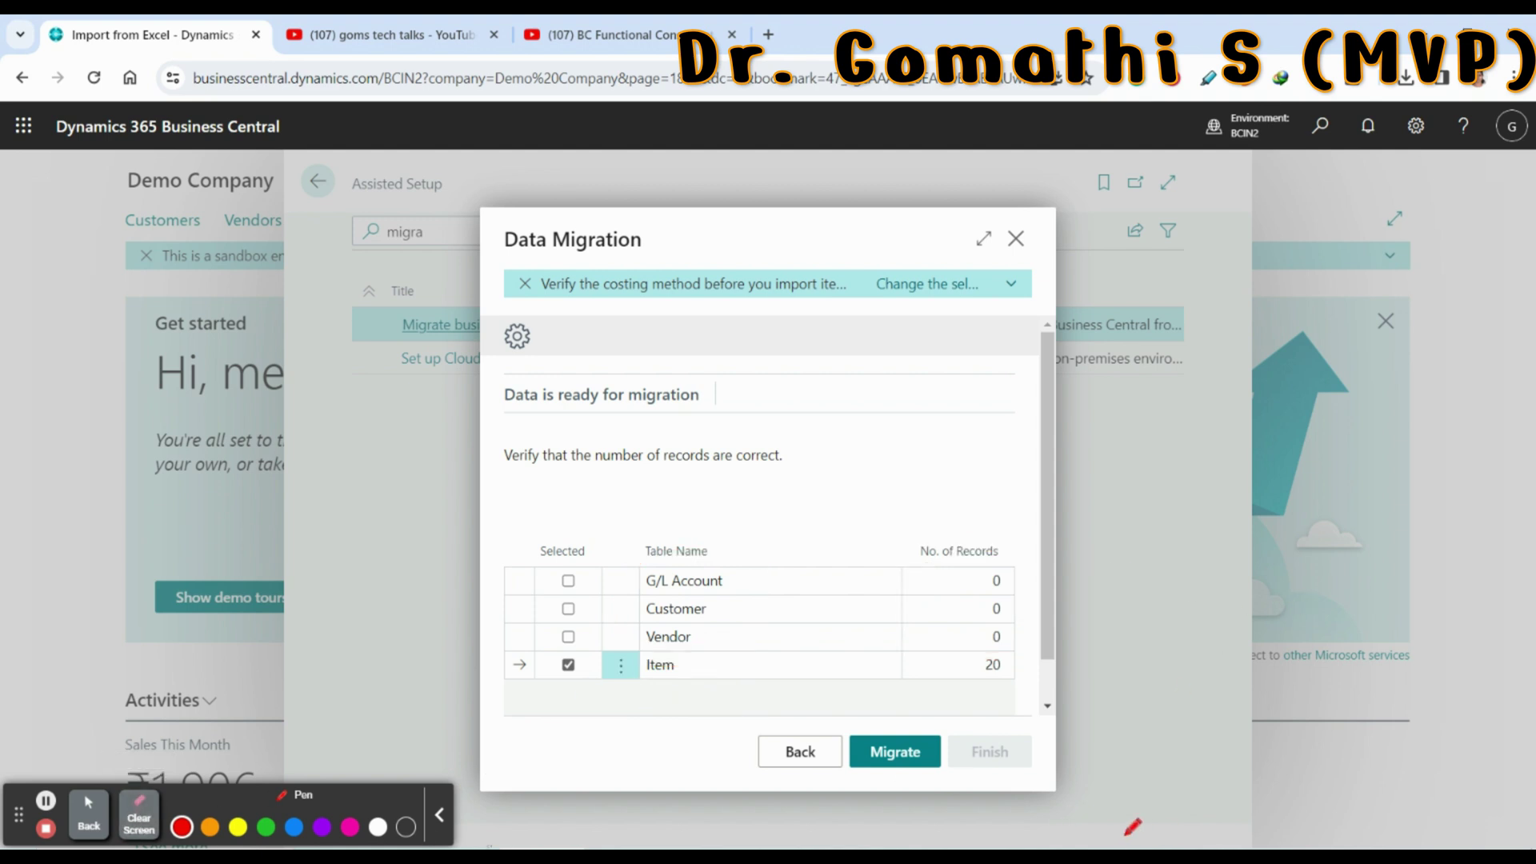
pyautogui.click(88, 816)
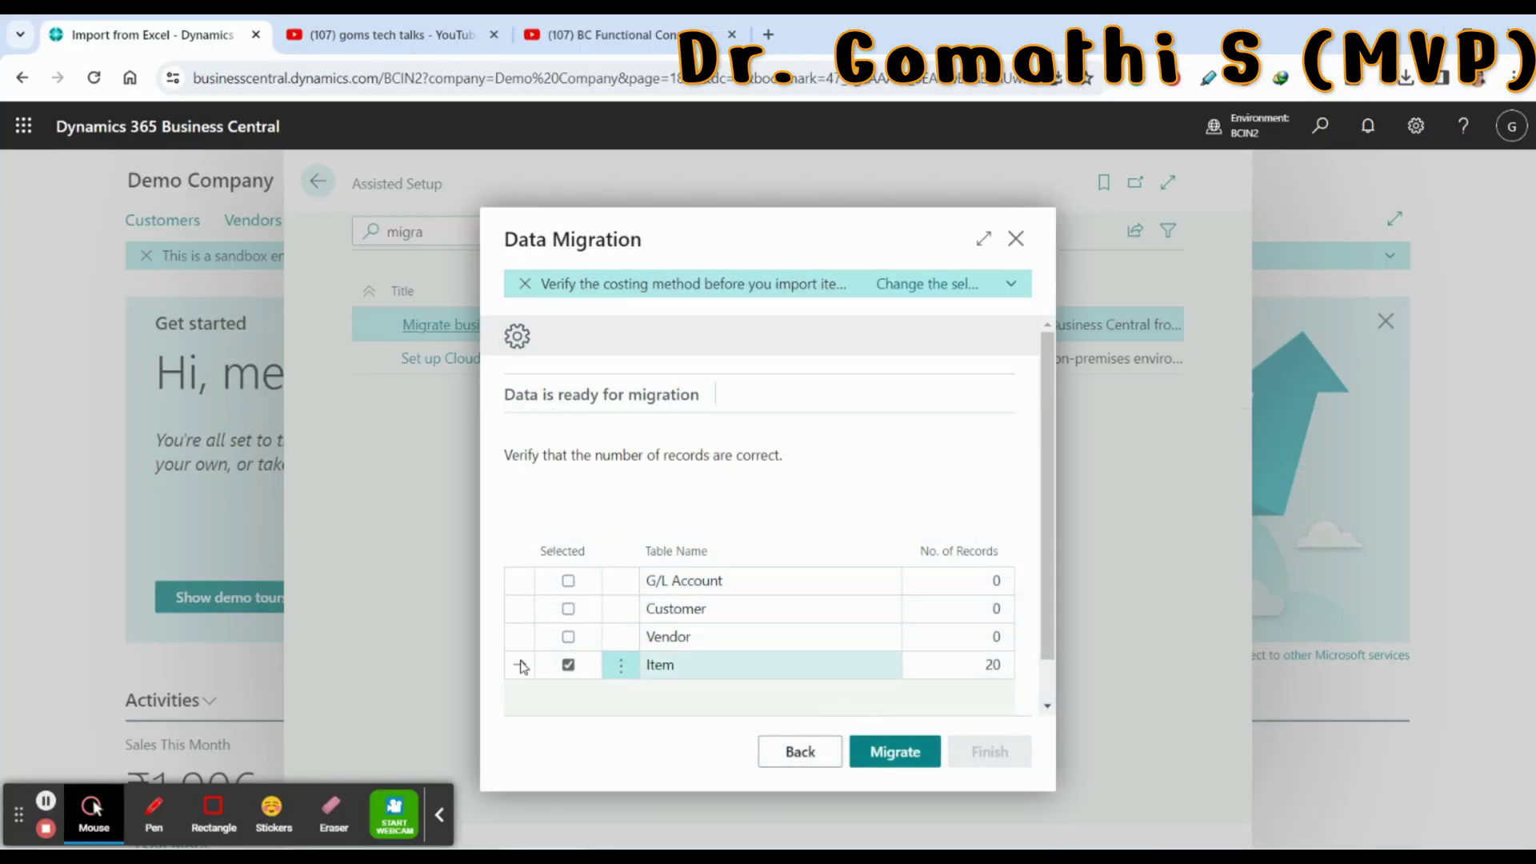
# Migrate only the Item table's 20 records, accepting the errors warning, and finish the guide.
pyautogui.click(568, 641)
pyautogui.click(569, 665)
pyautogui.click(569, 665)
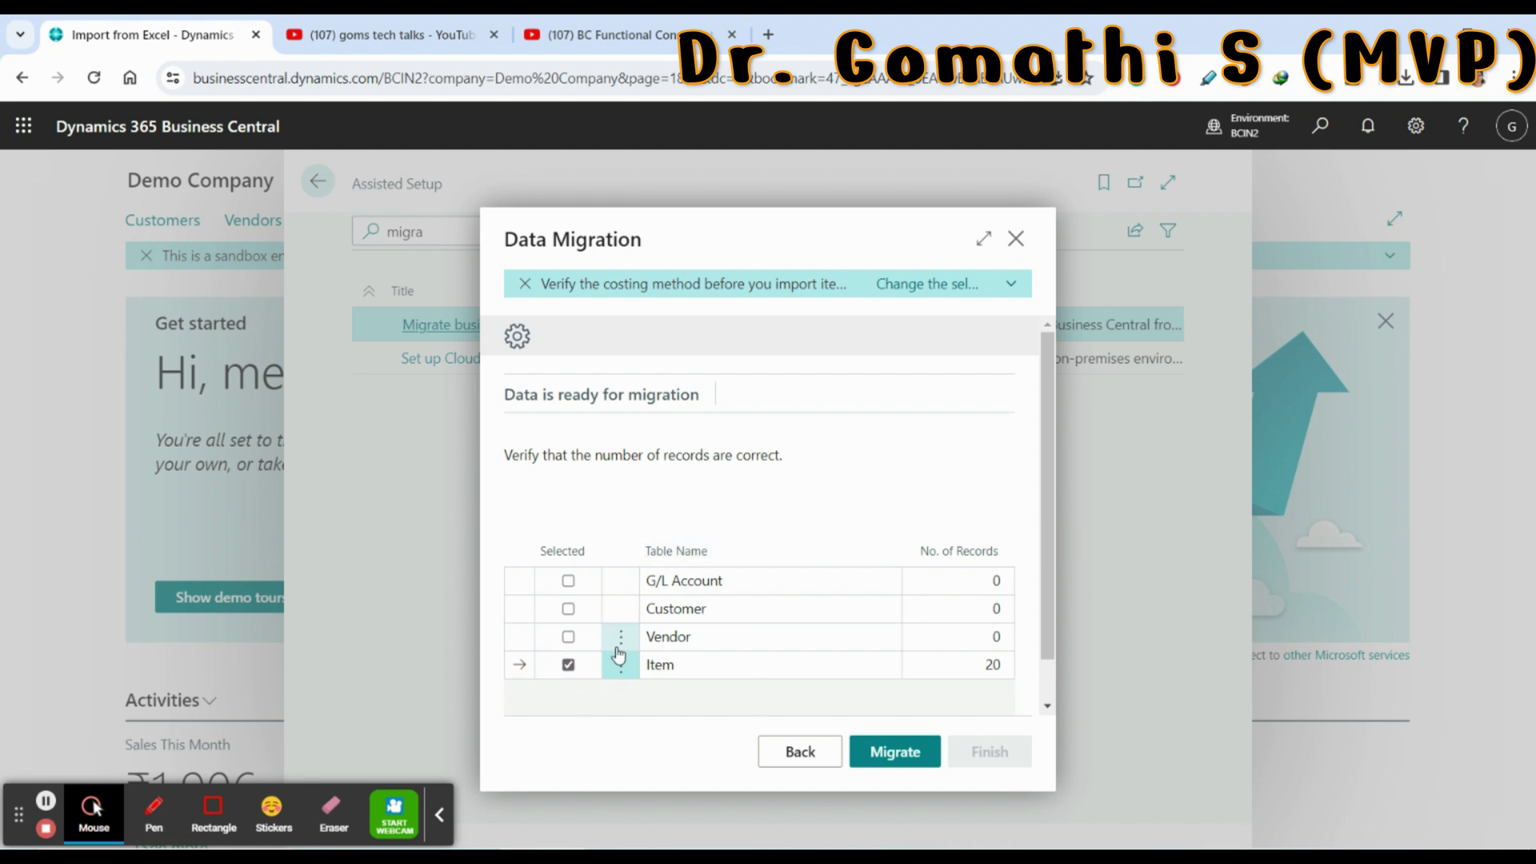
pyautogui.click(897, 752)
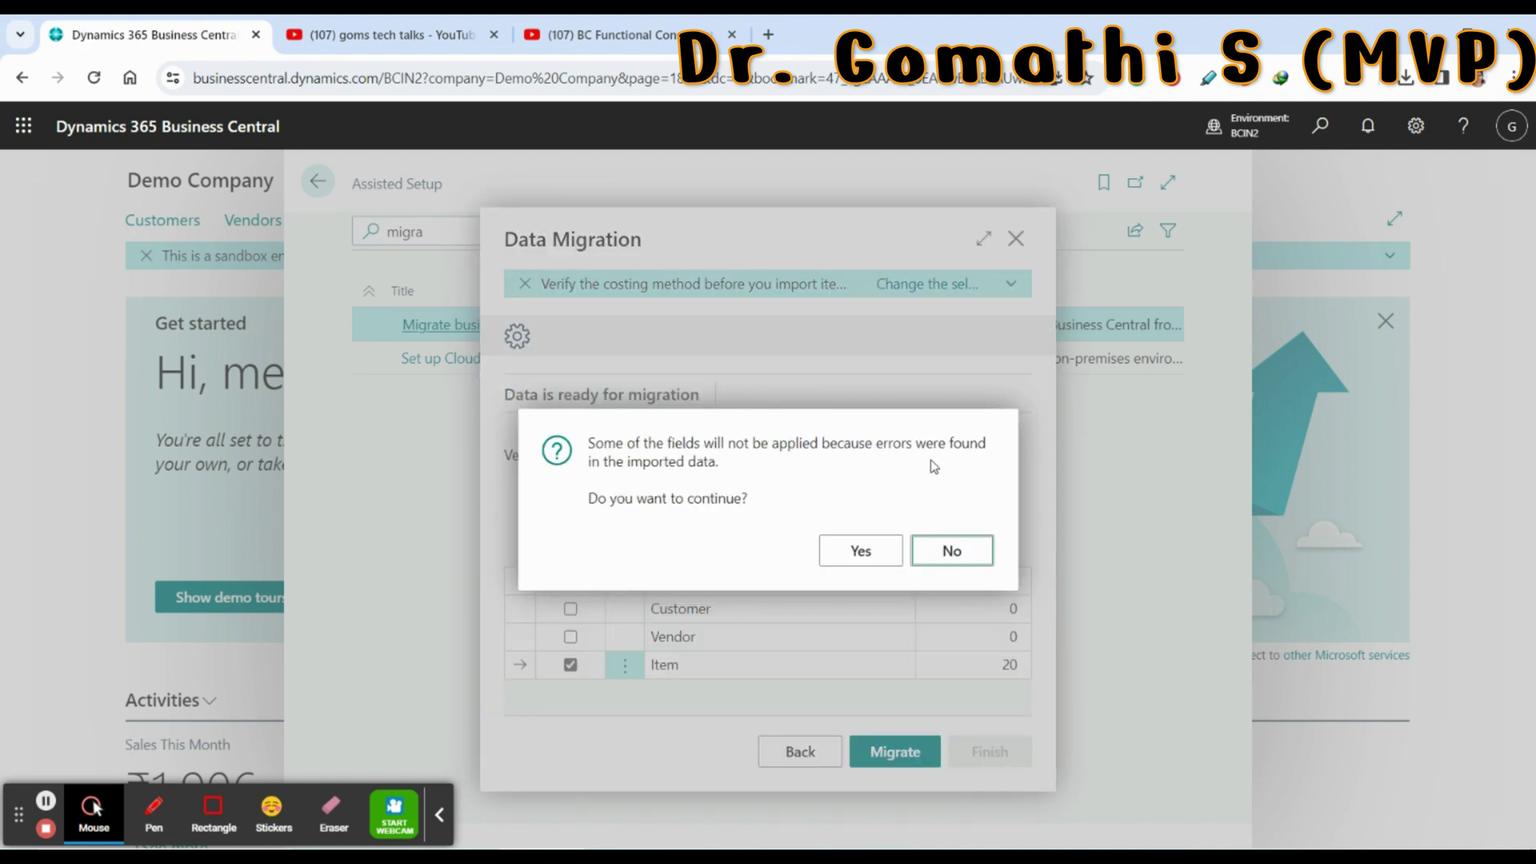
pyautogui.click(876, 551)
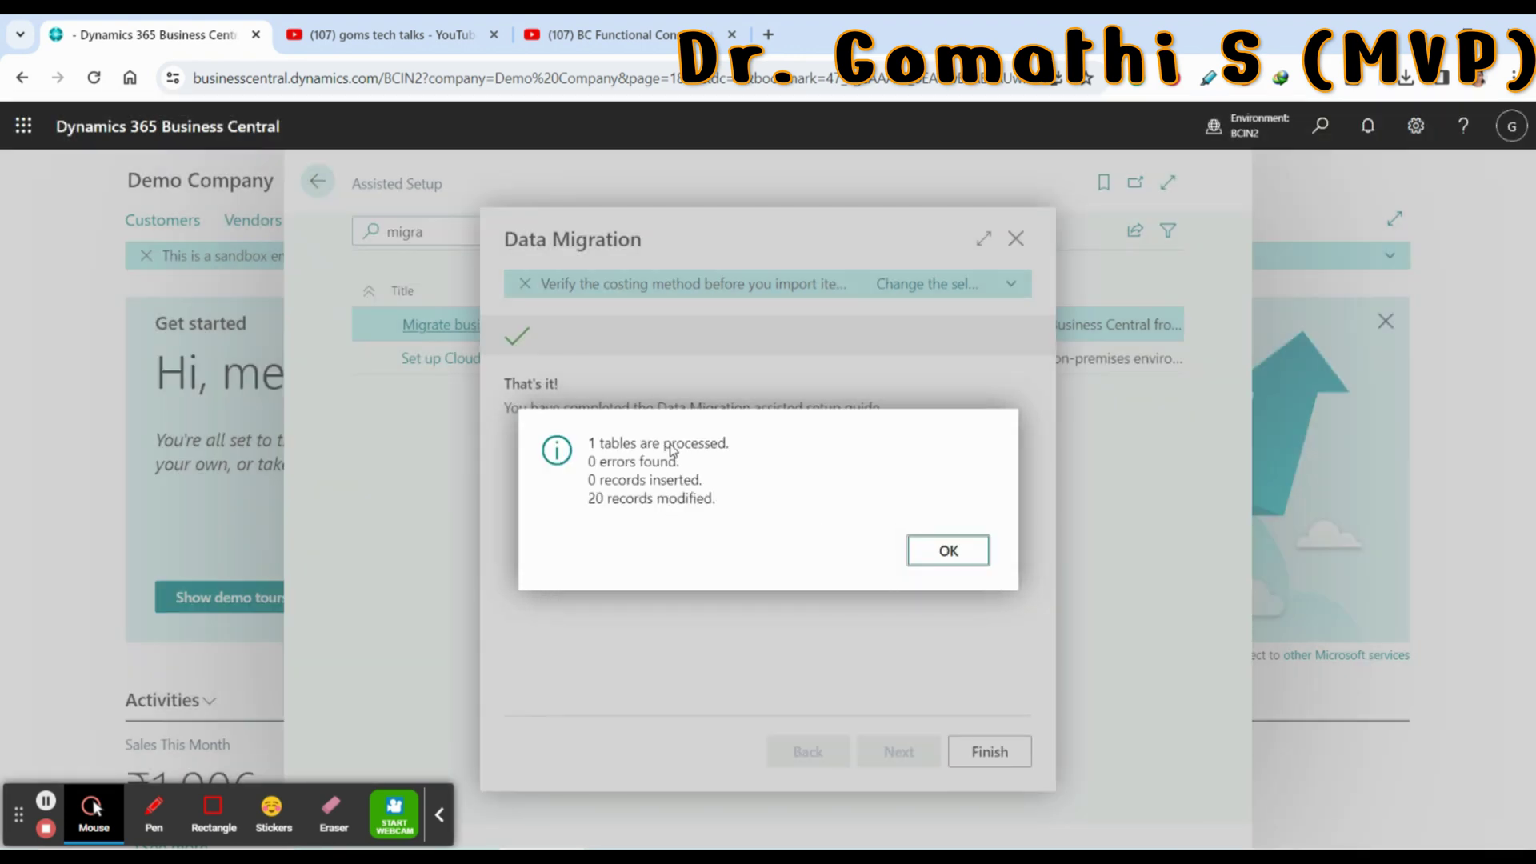
pyautogui.click(986, 552)
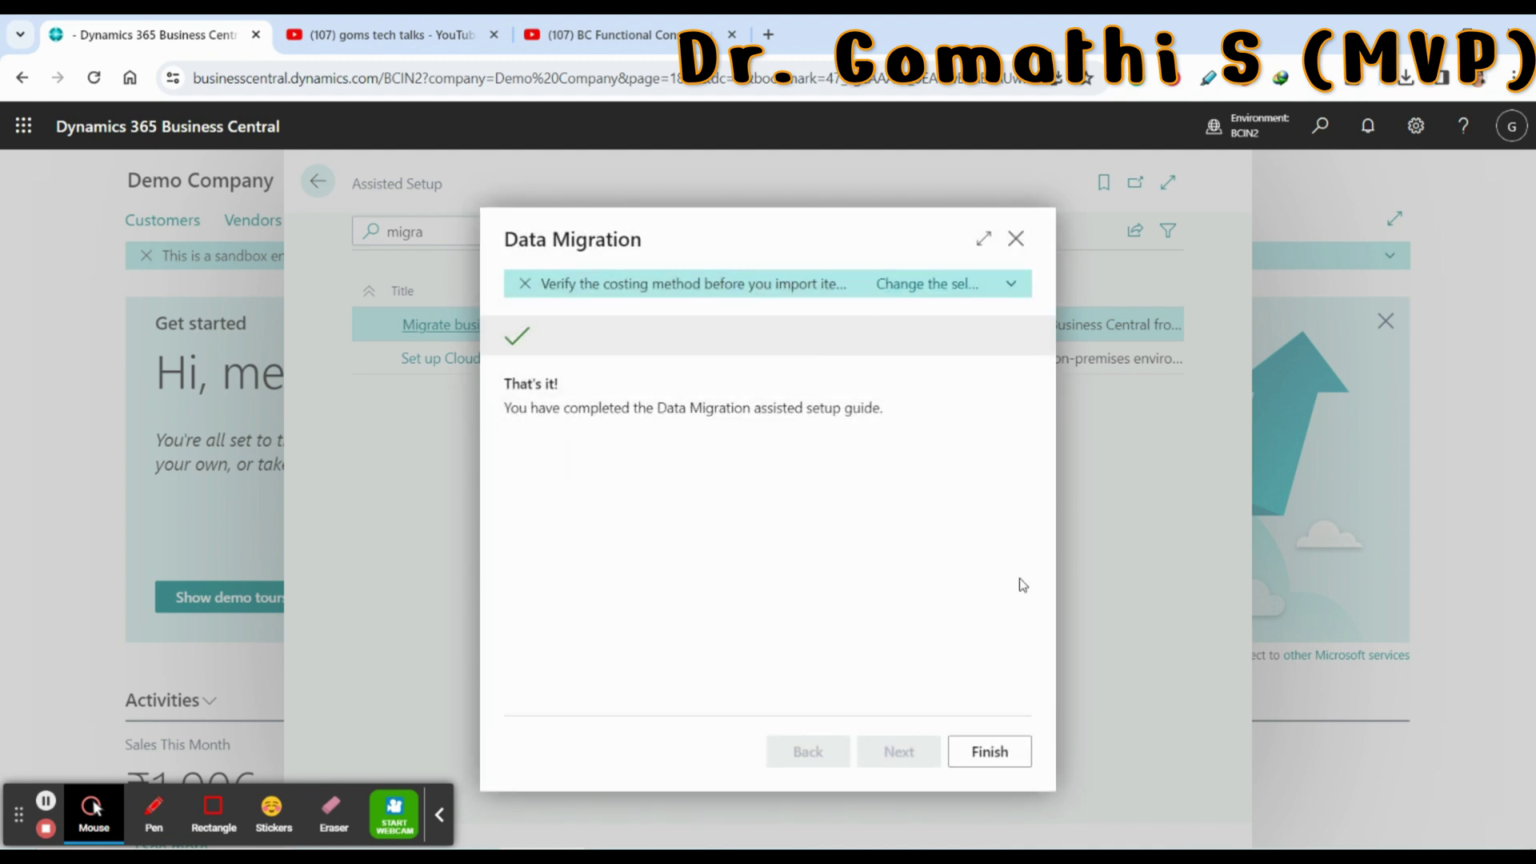
pyautogui.click(998, 753)
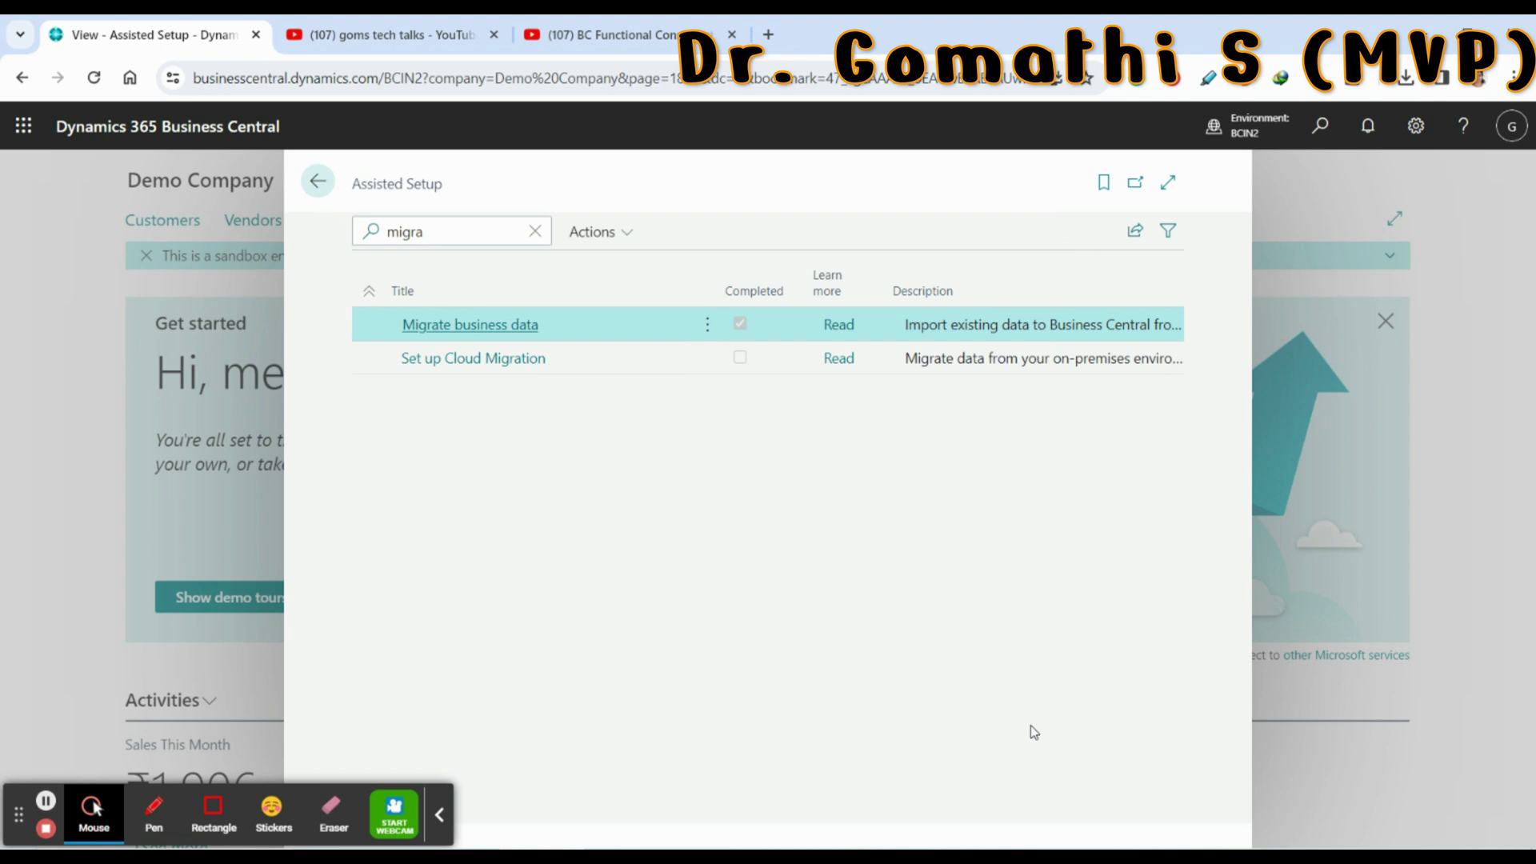
# Go back to the home page and scroll the Items list to check imported items like 1896-S.
pyautogui.click(317, 184)
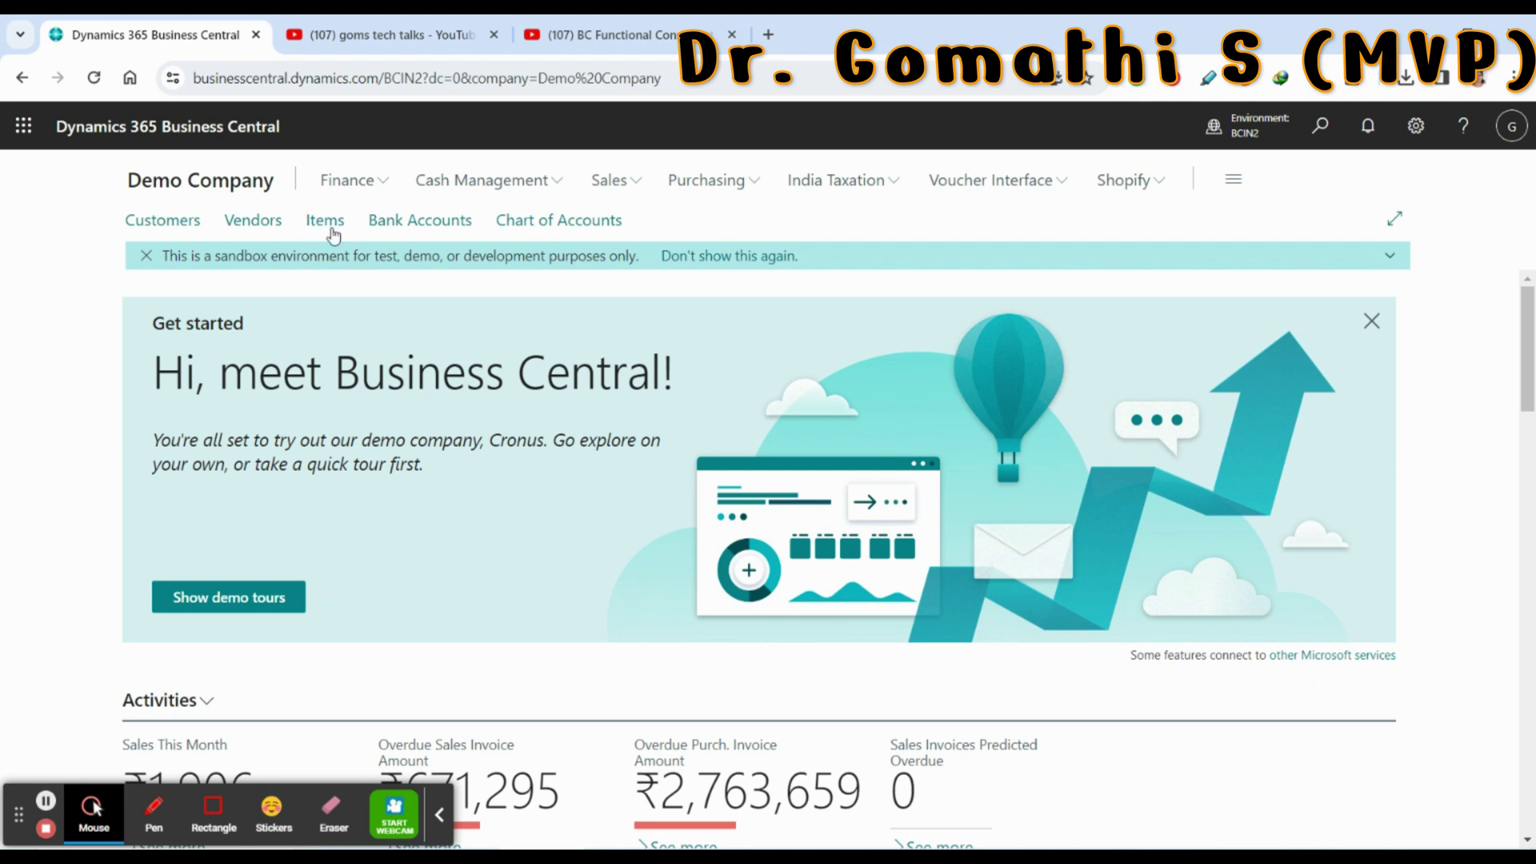
pyautogui.click(325, 221)
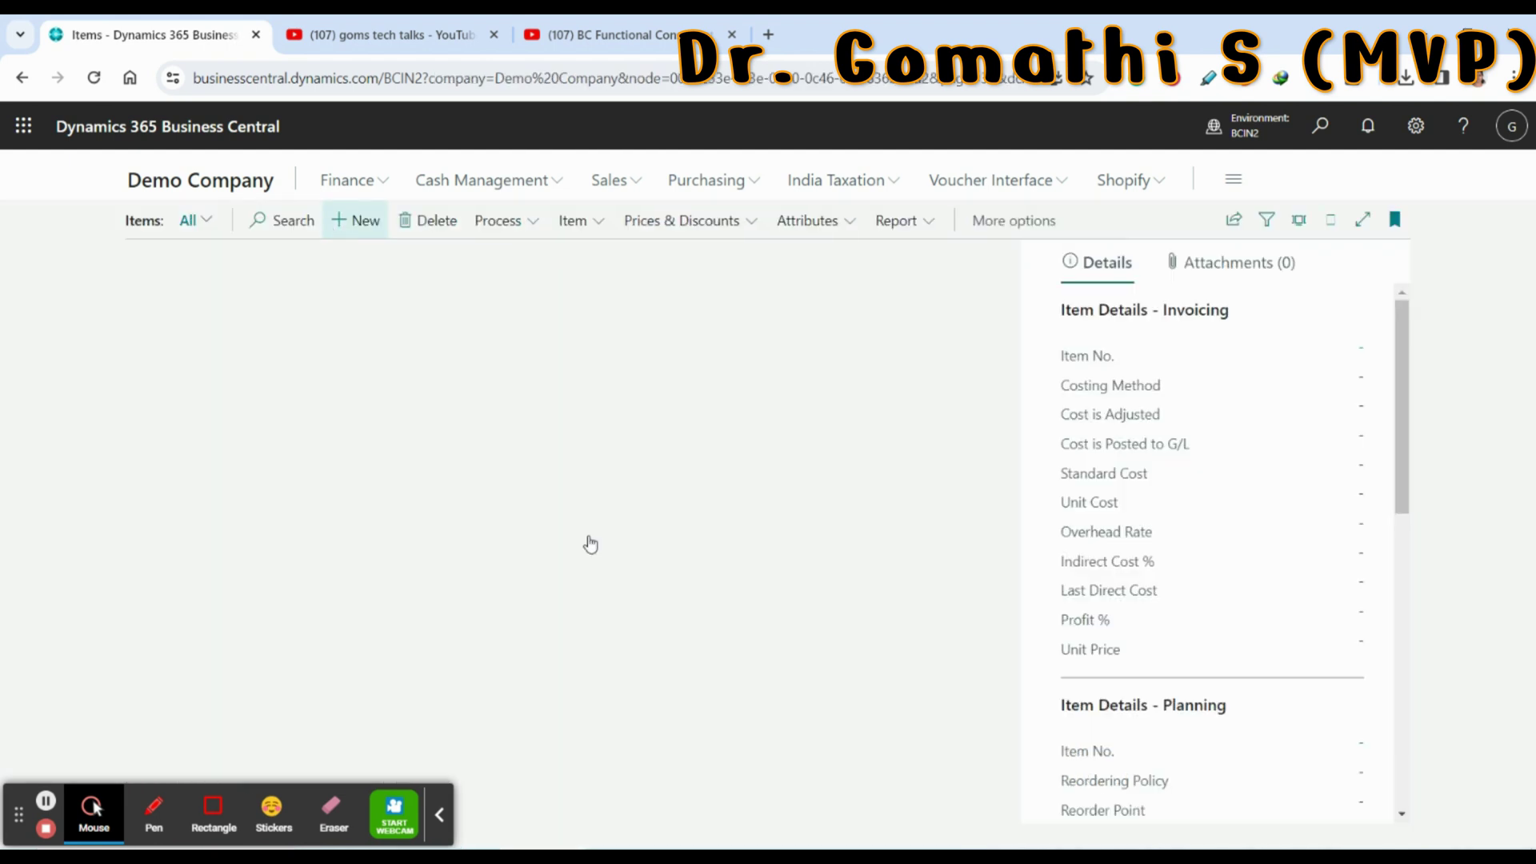
pyautogui.scroll(-15, 733, 696)
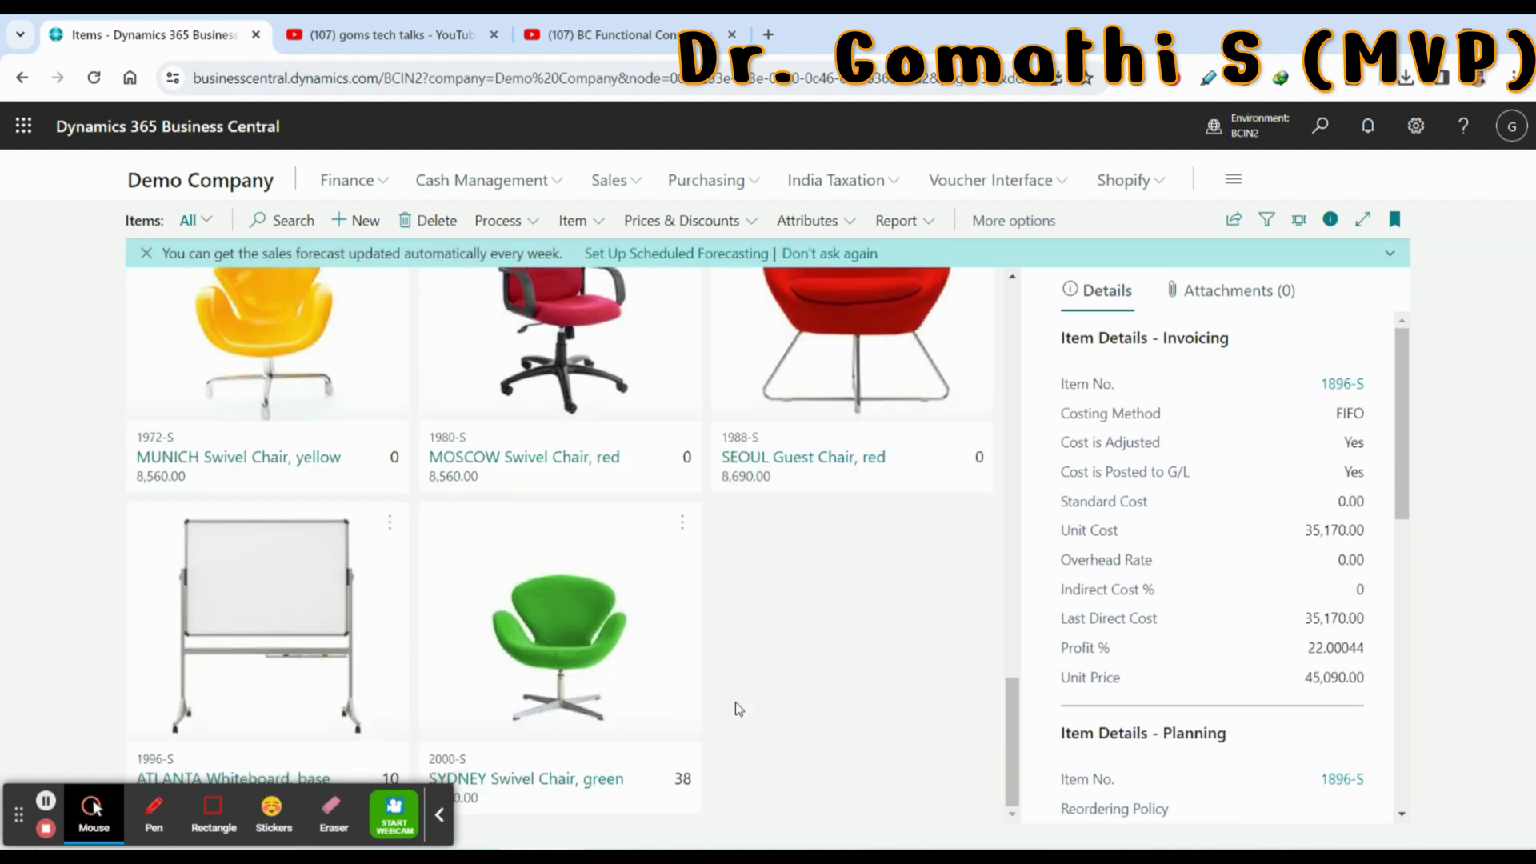
pyautogui.scroll(15, 791, 666)
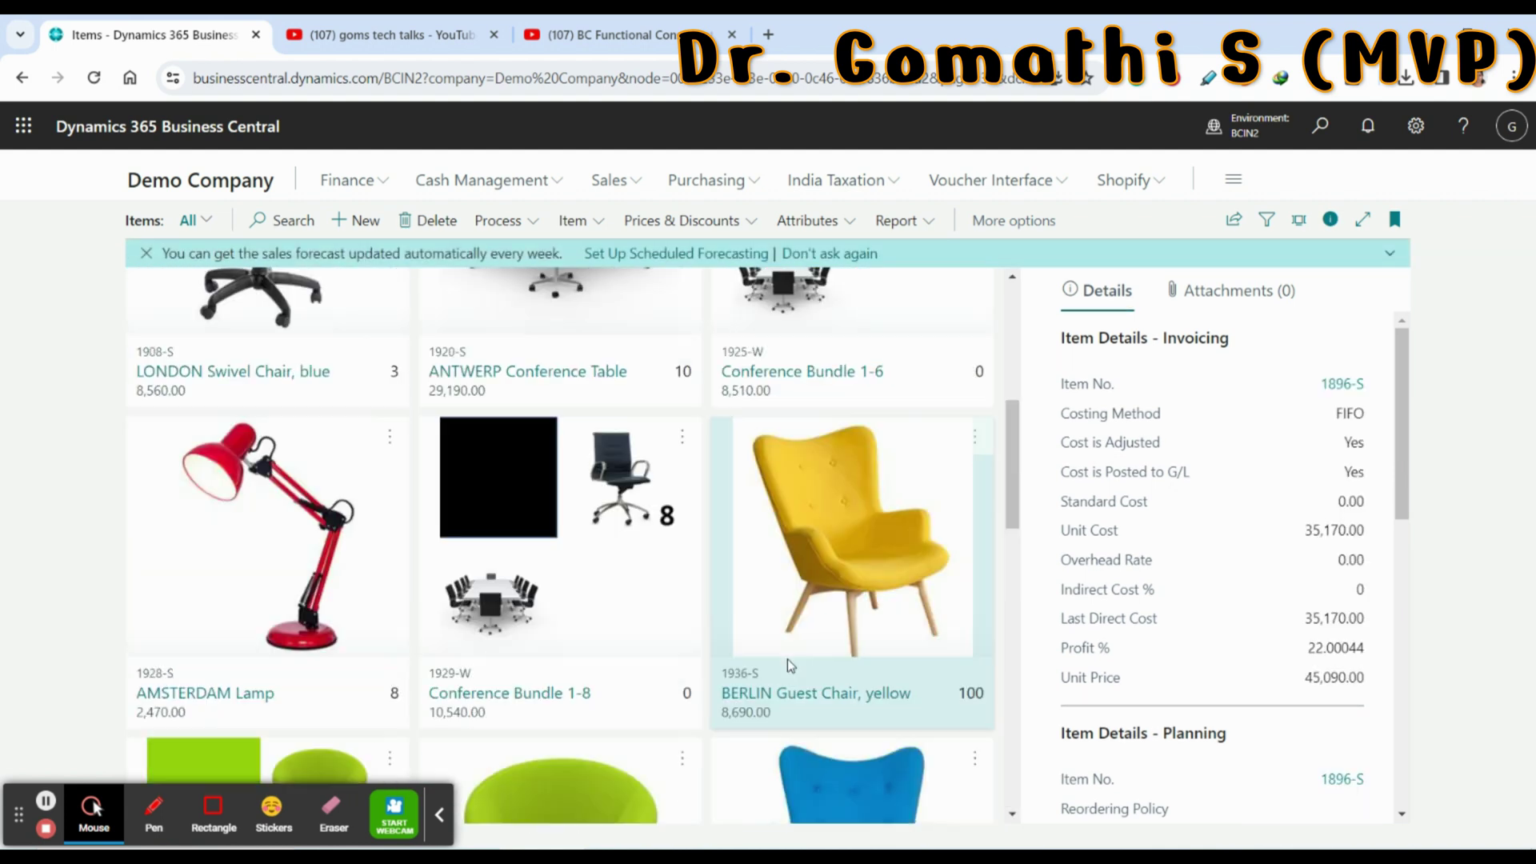
pyautogui.scroll(-15, 837, 631)
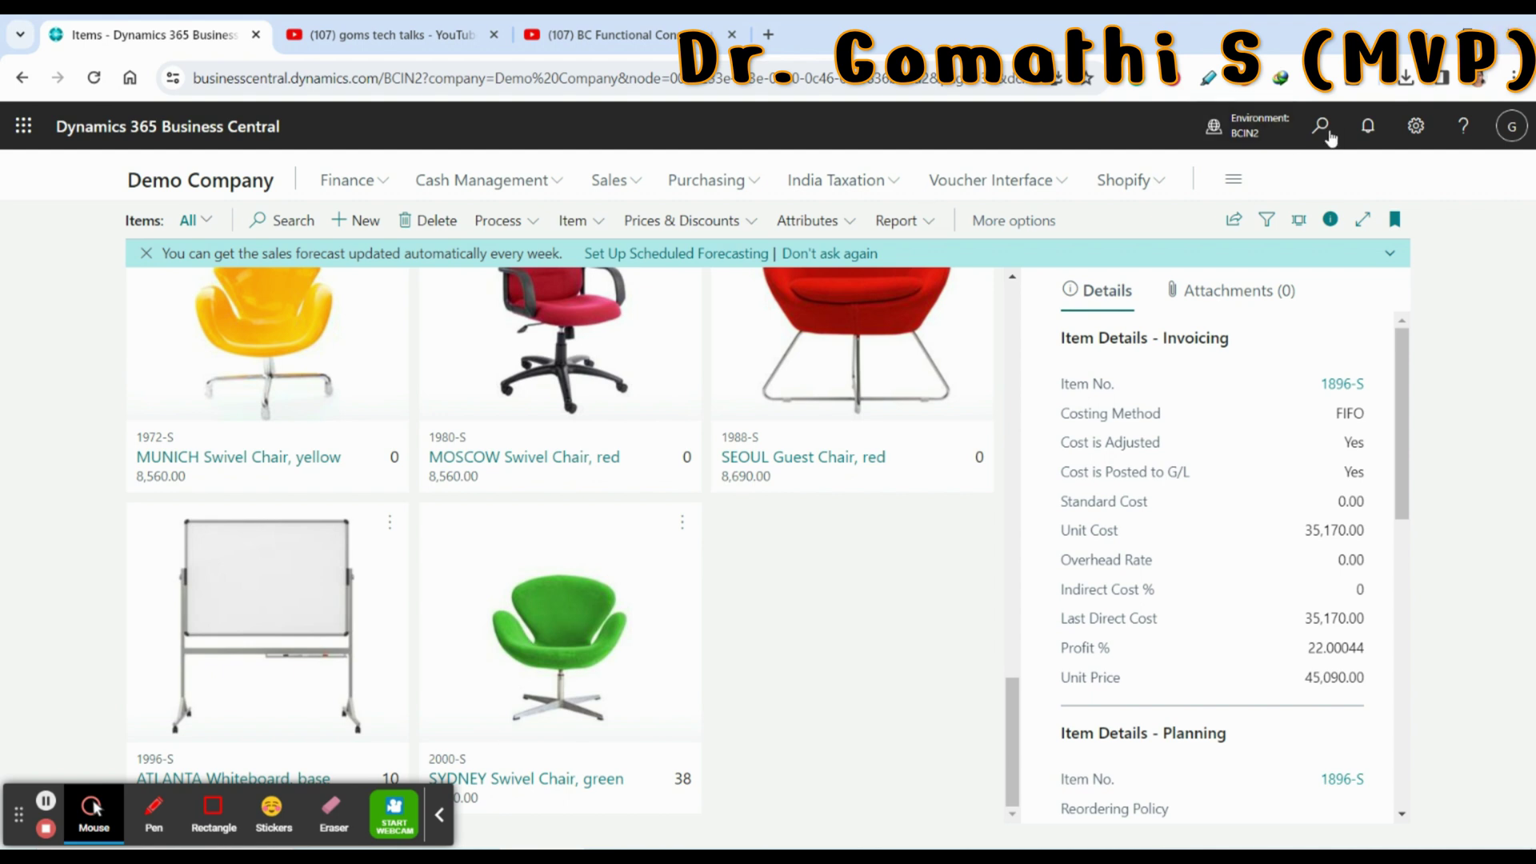
# Search Tell Me for 'extension'.
pyautogui.hotkey('alt', 'q')
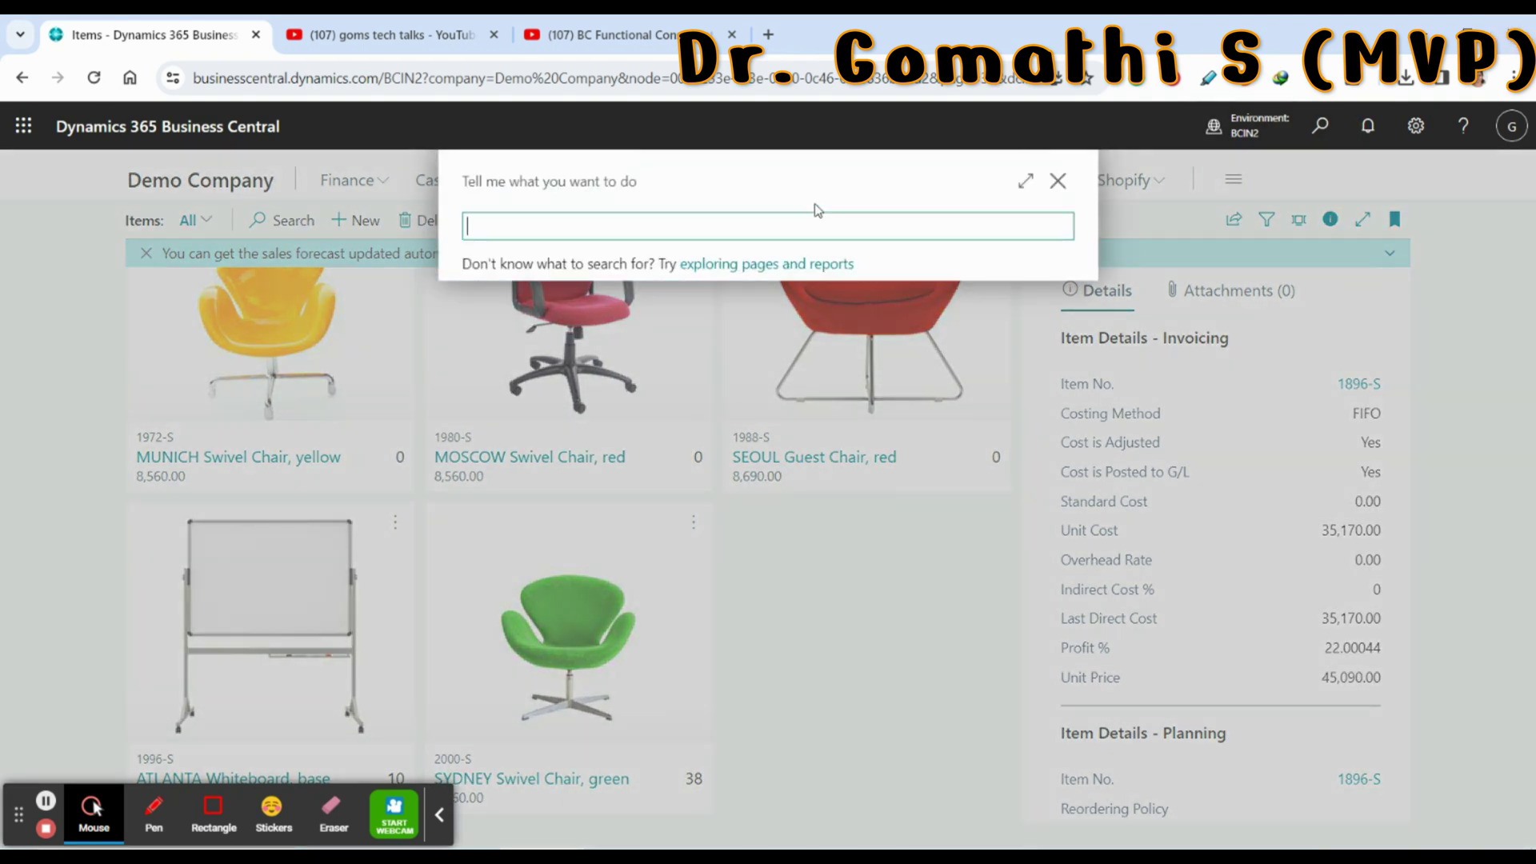
pyautogui.write('extension')
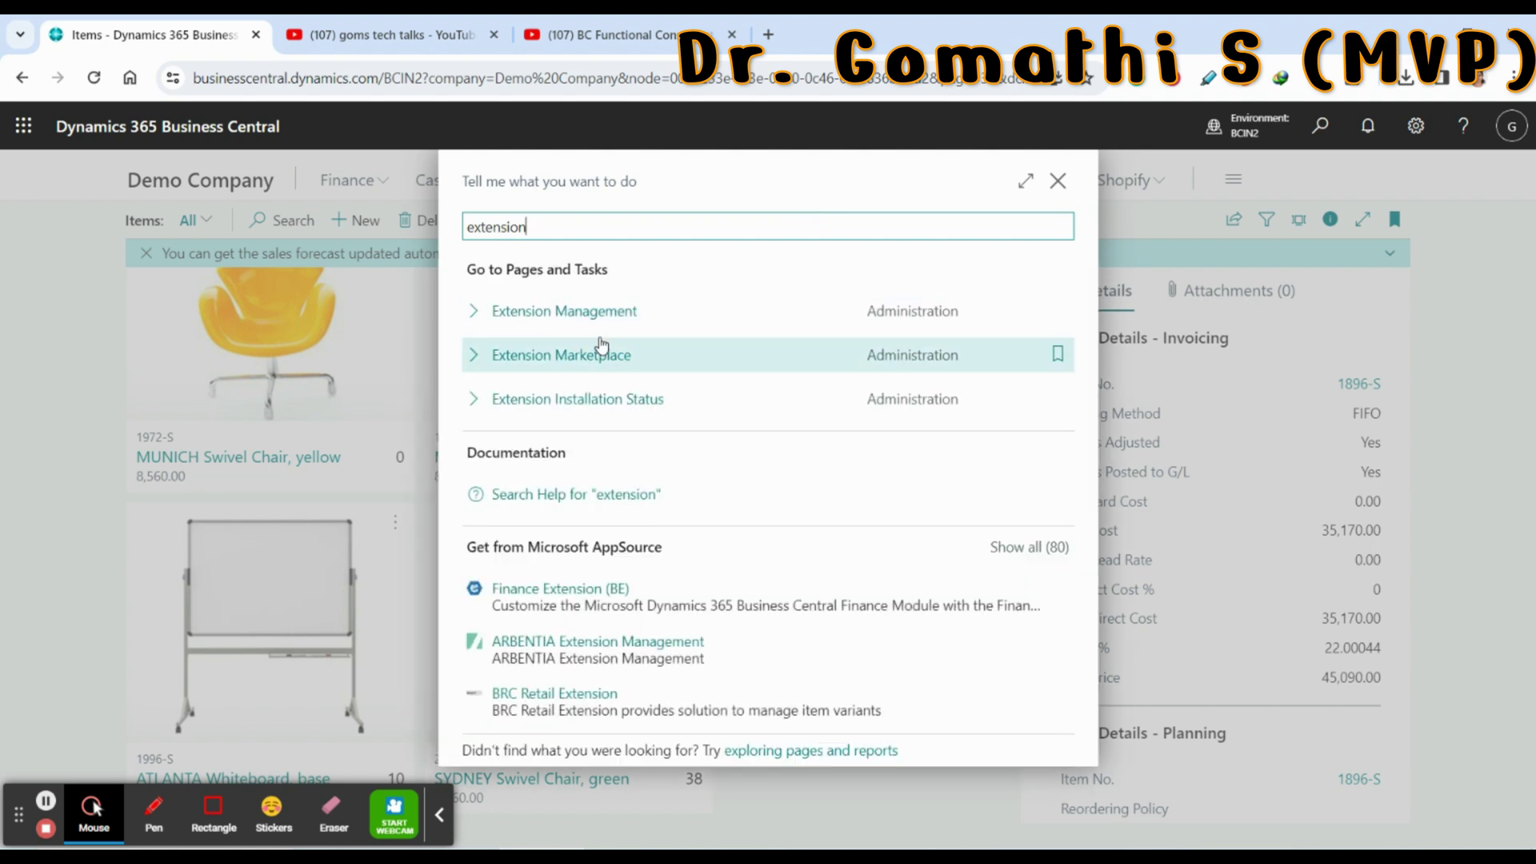
pyautogui.click(1495, 180)
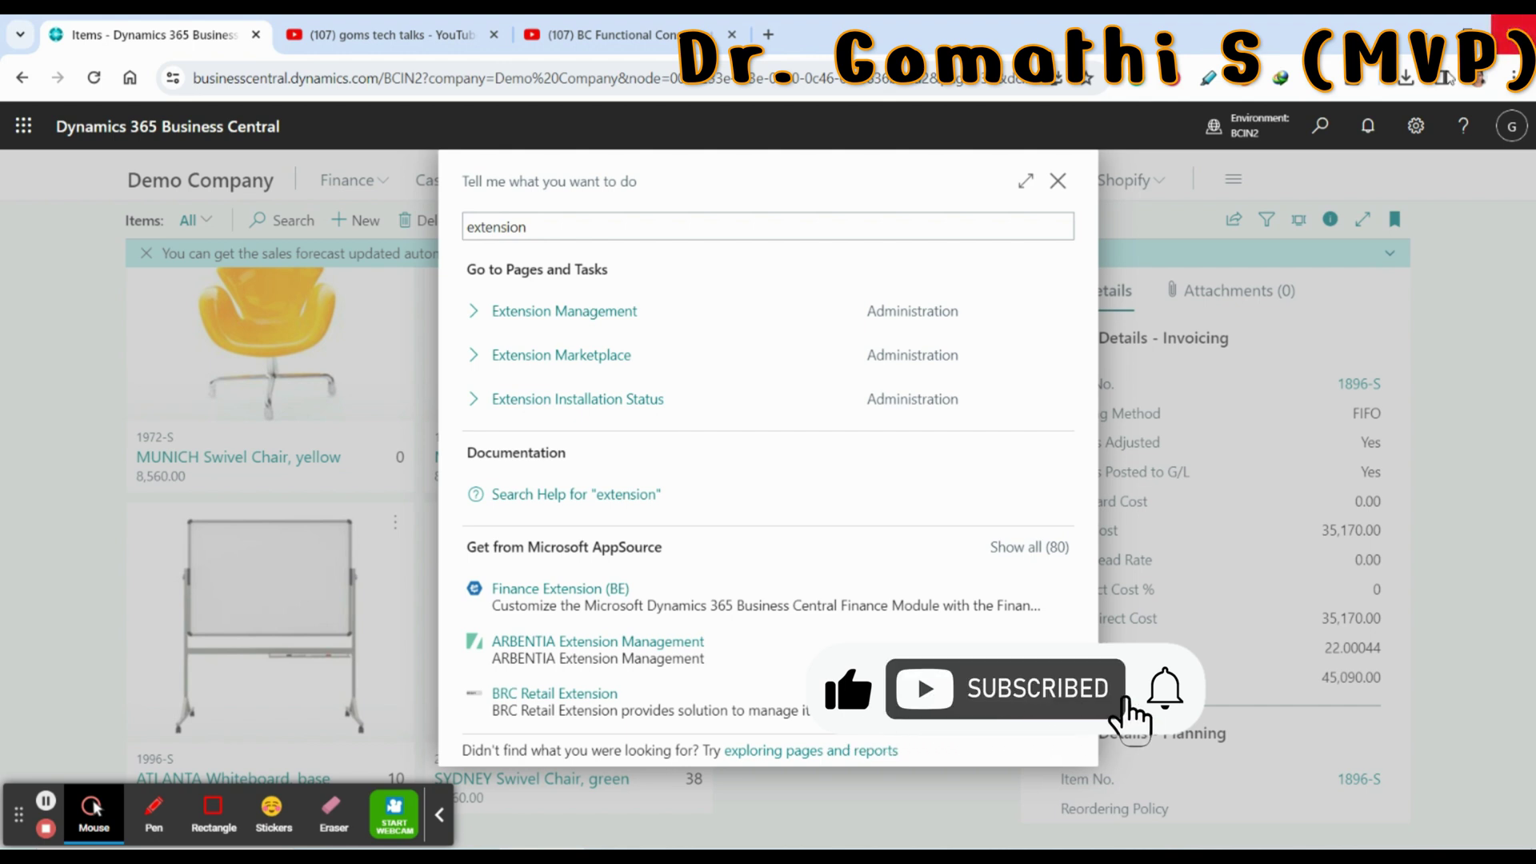
# Replace the search with 'master data management' and open Master Data Management Setup.
pyautogui.moveTo(634, 226); pyautogui.dragTo(464, 214)
pyautogui.write('ma')
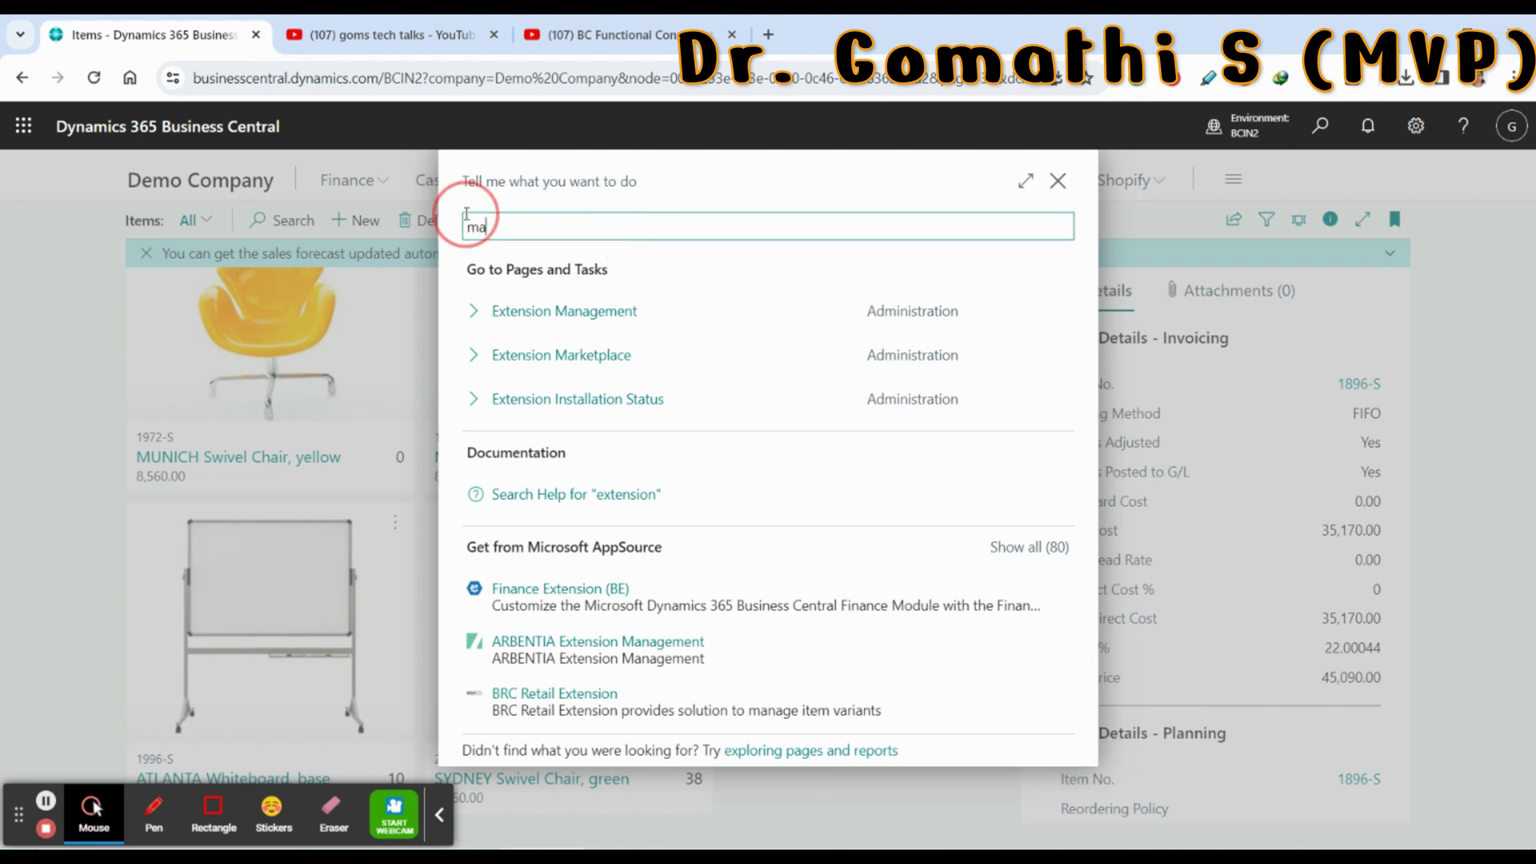
pyautogui.write('ster data management')
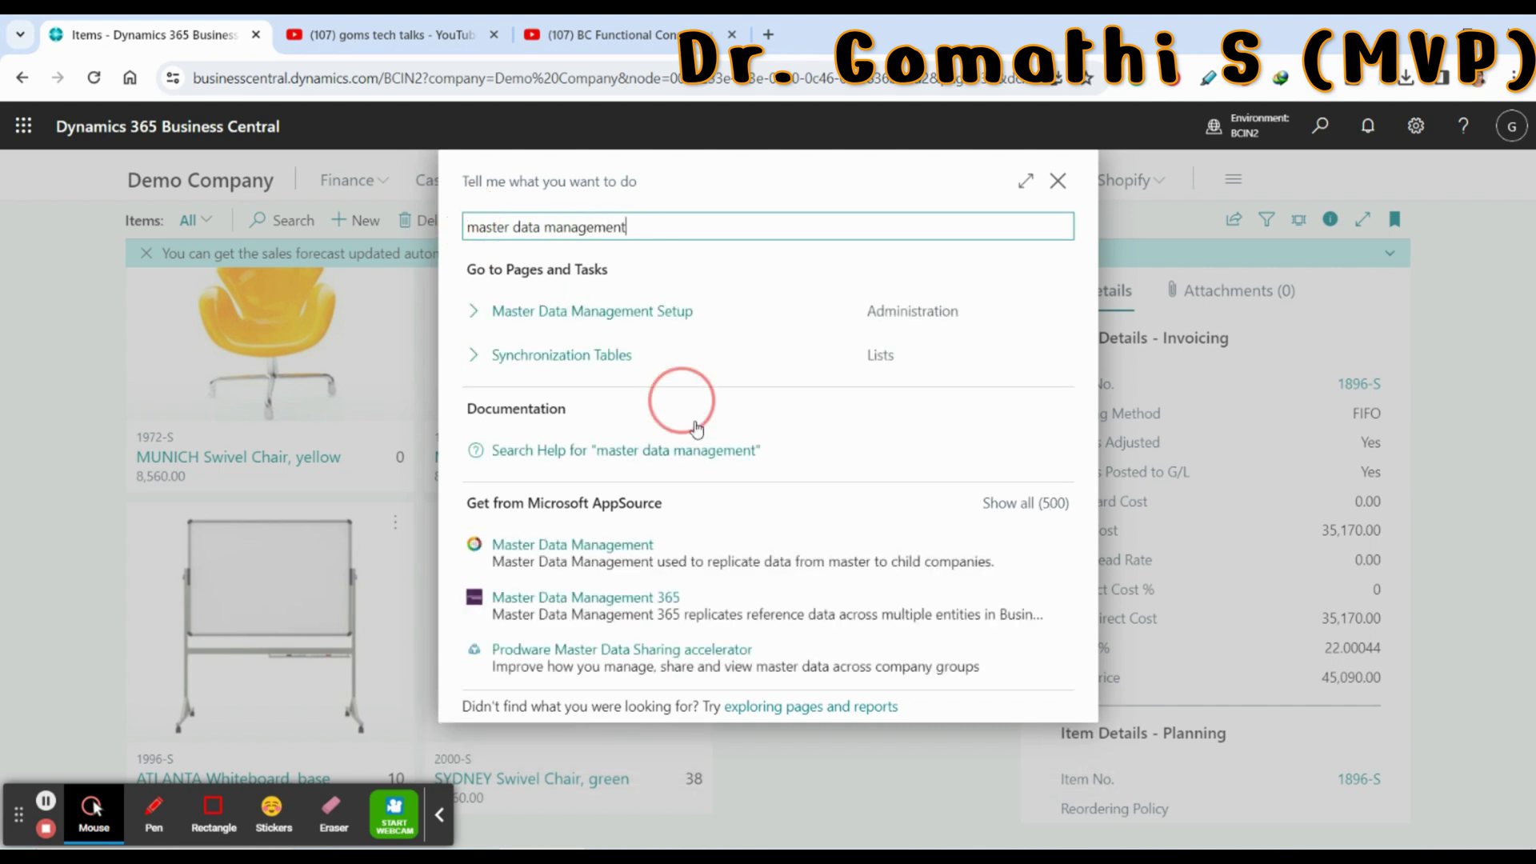
pyautogui.click(595, 314)
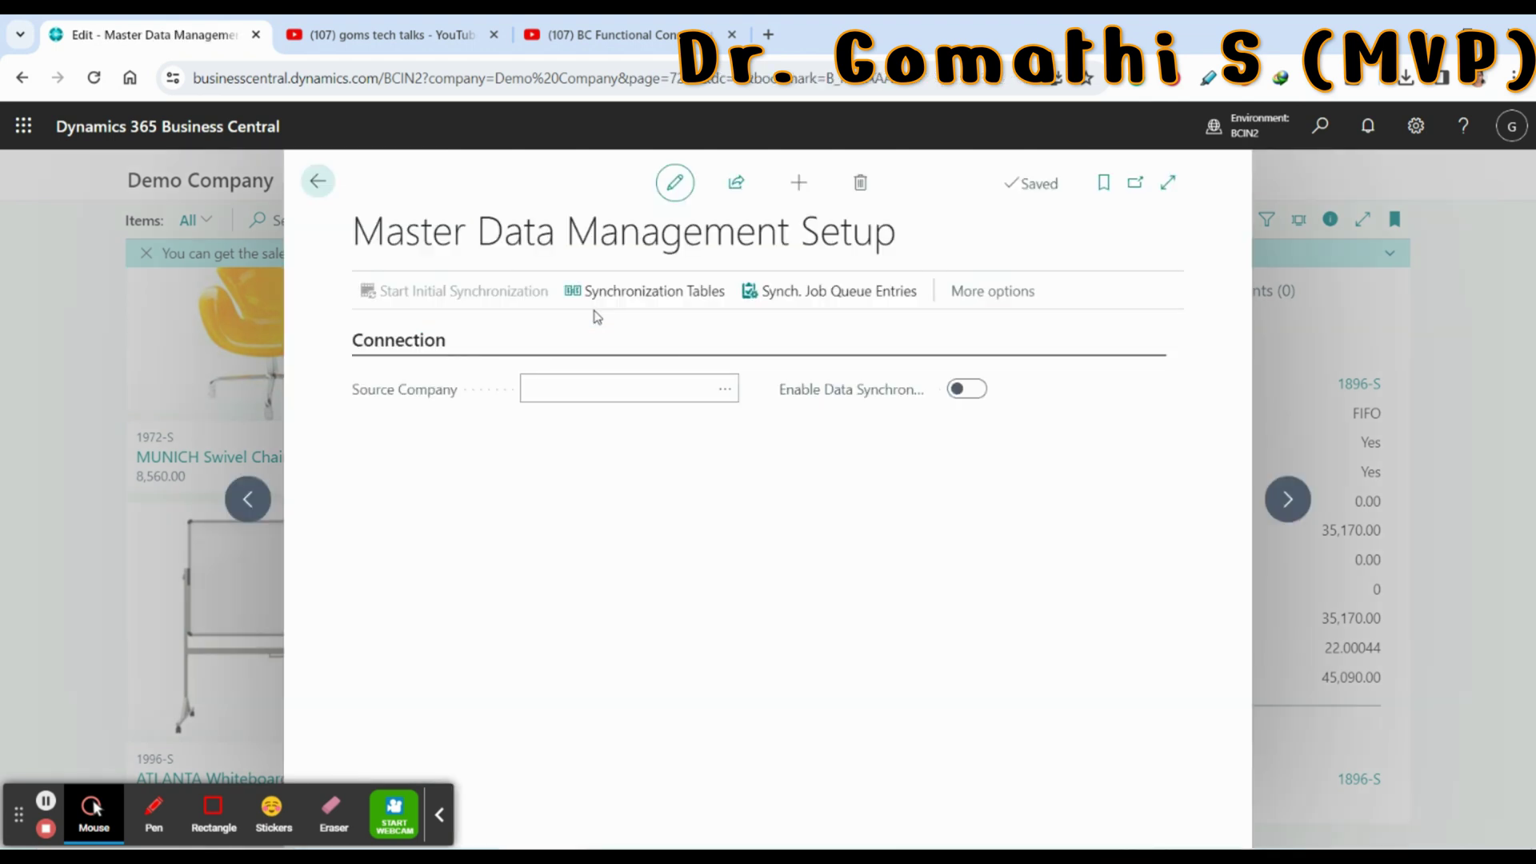
# Pick CRONUS IN from the Source Company lookup and switch on Enable Data Synchronization.
pyautogui.click(638, 397)
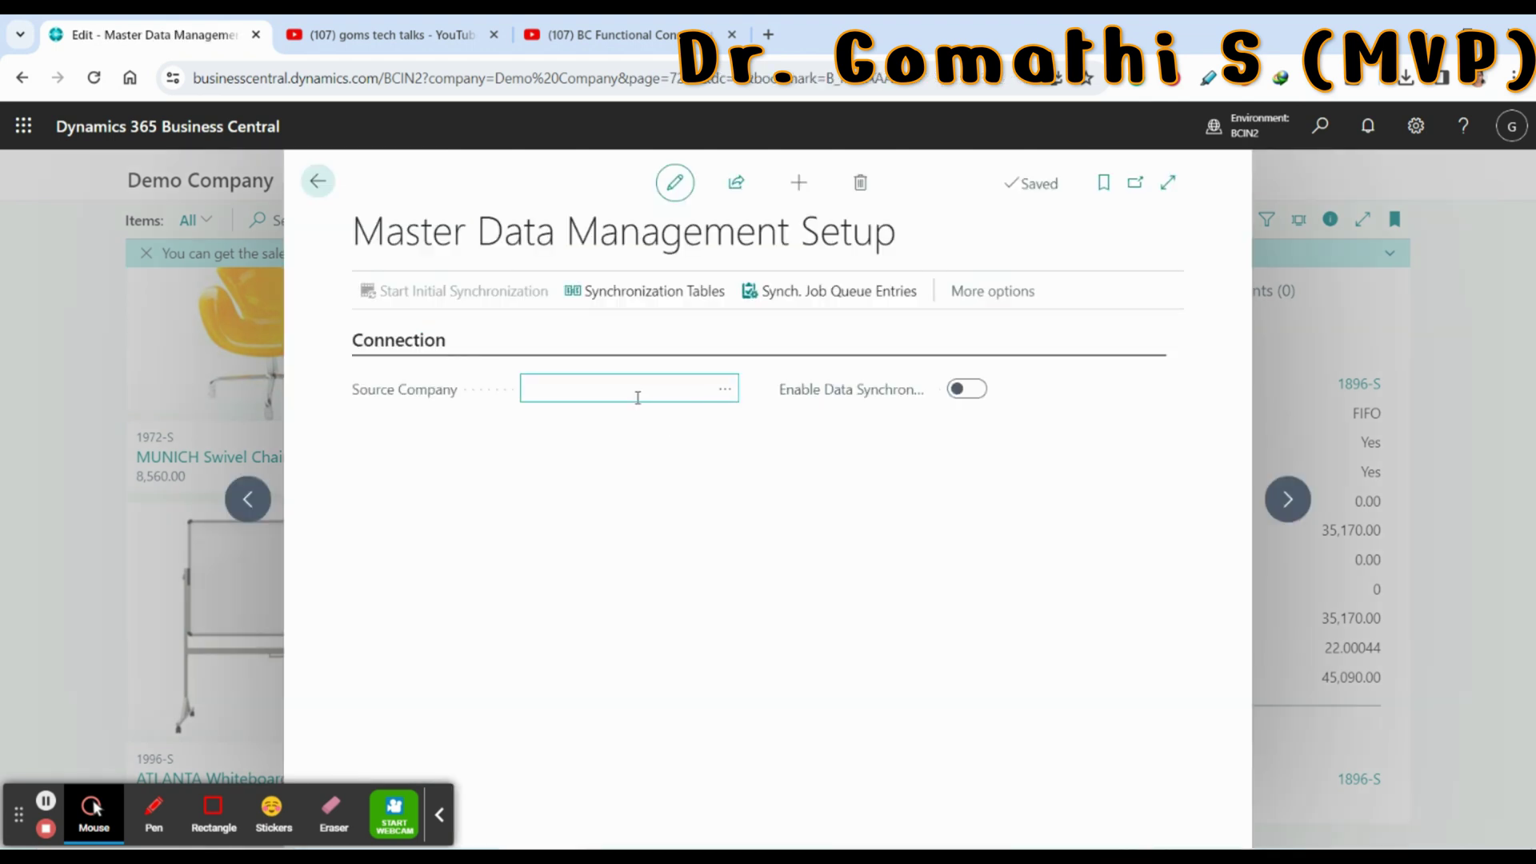
pyautogui.click(726, 397)
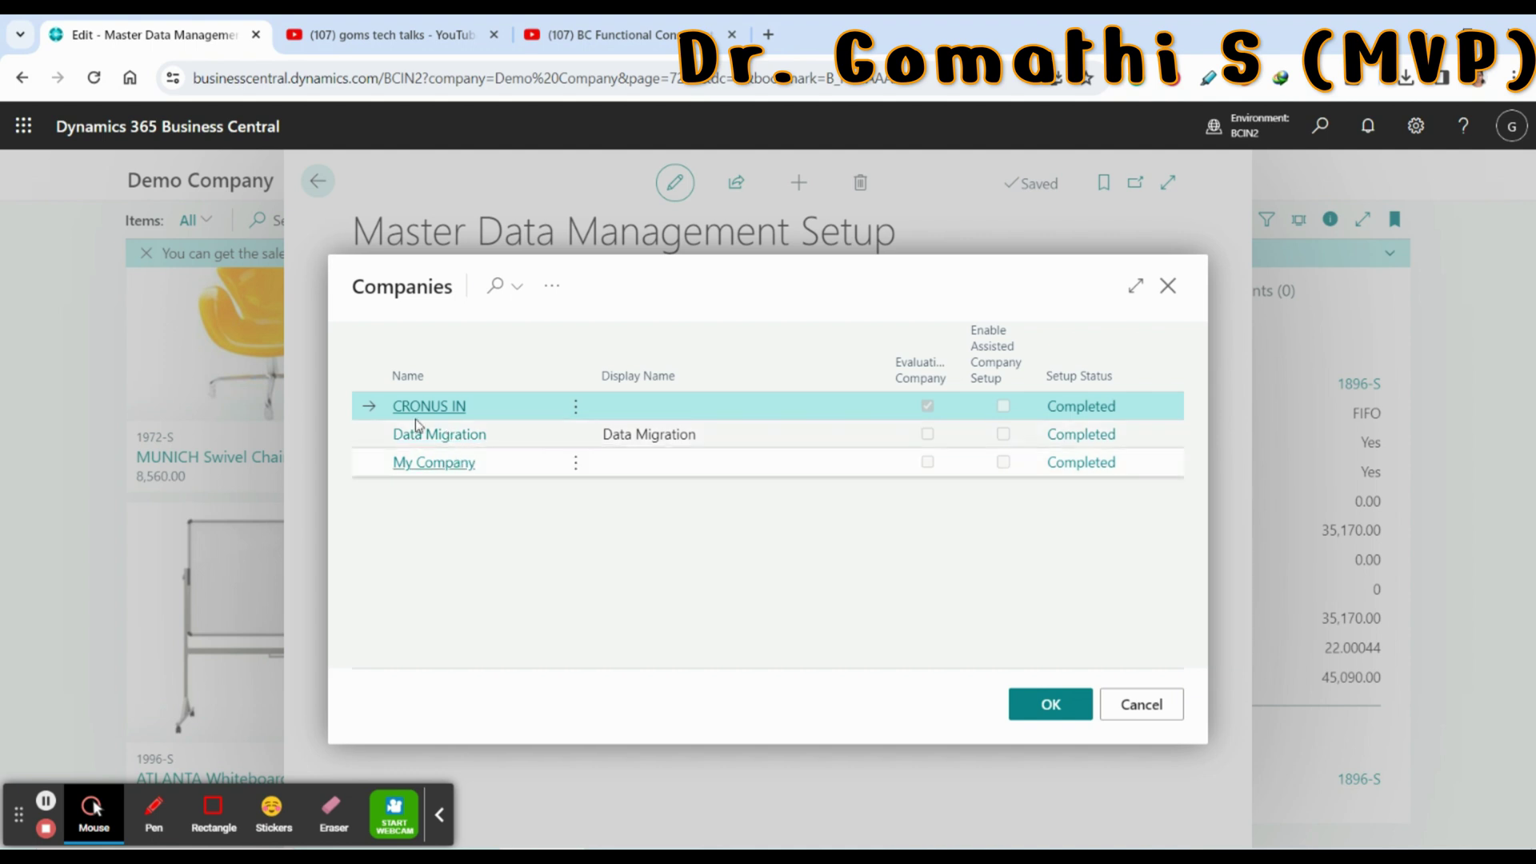
pyautogui.click(462, 409)
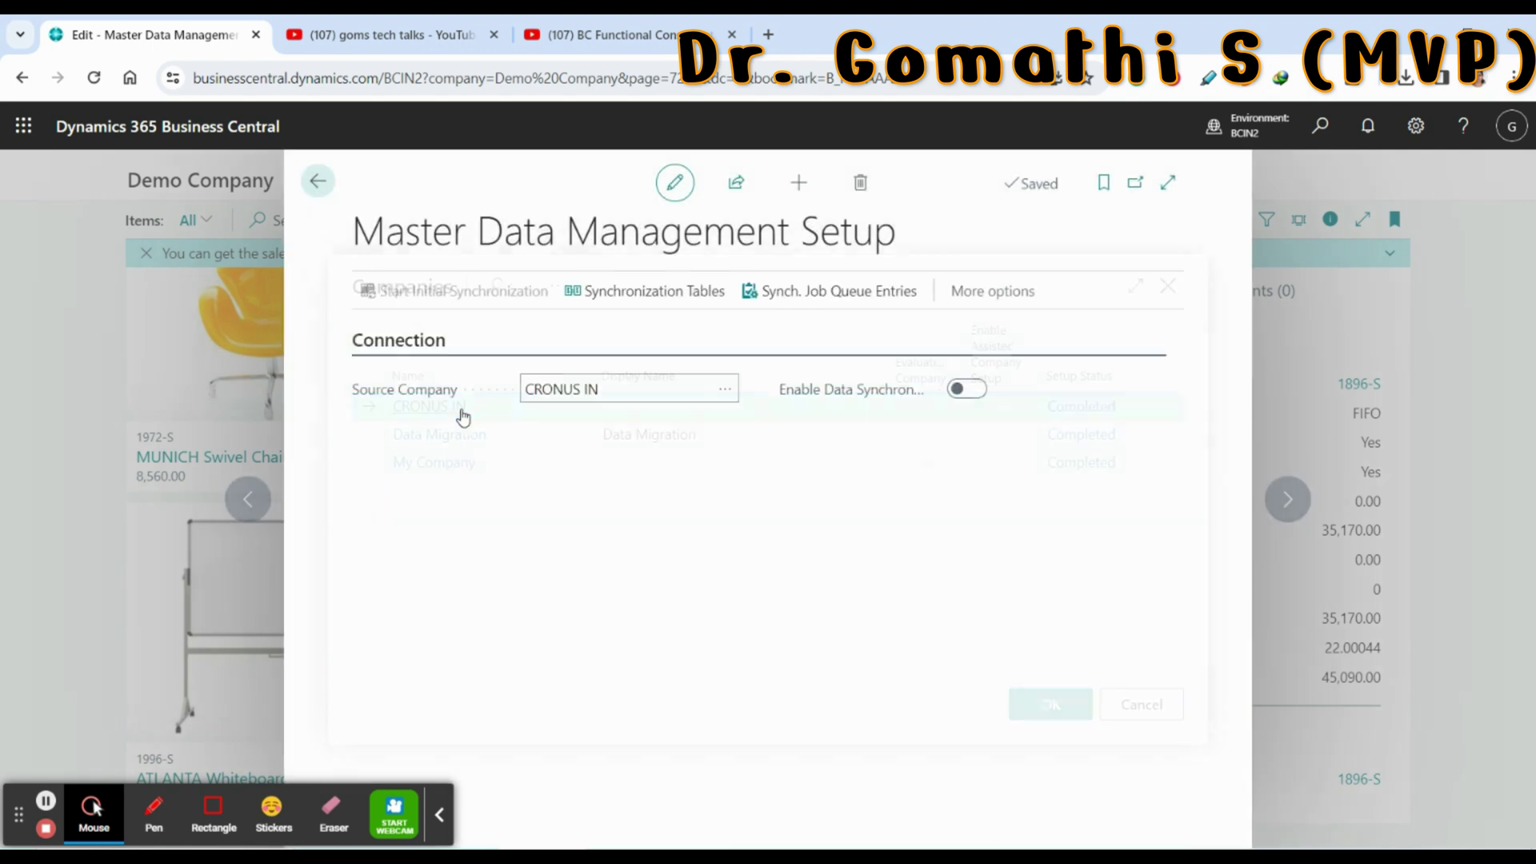
pyautogui.click(970, 391)
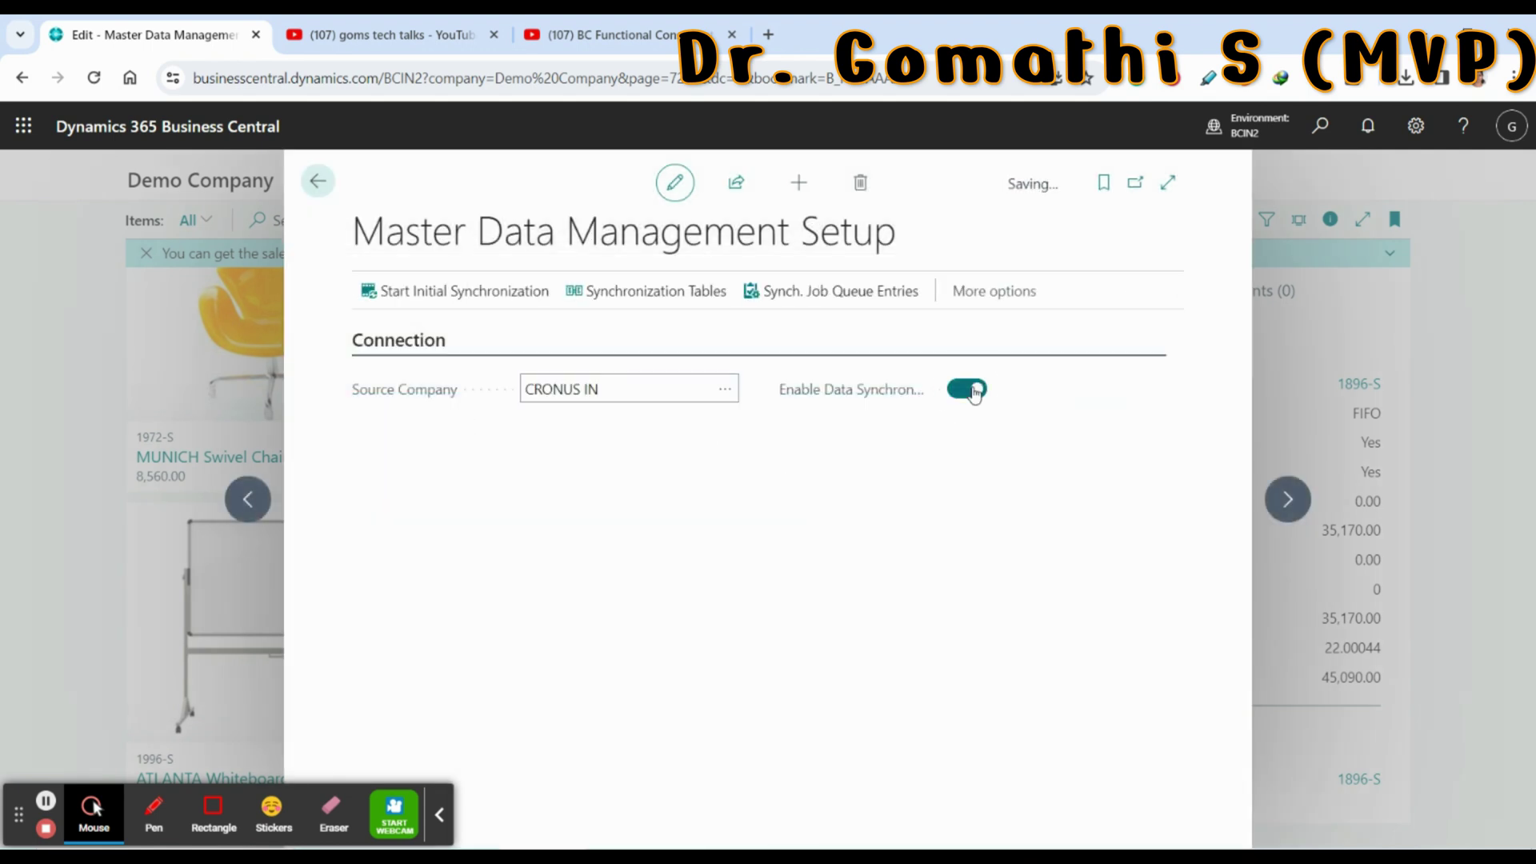